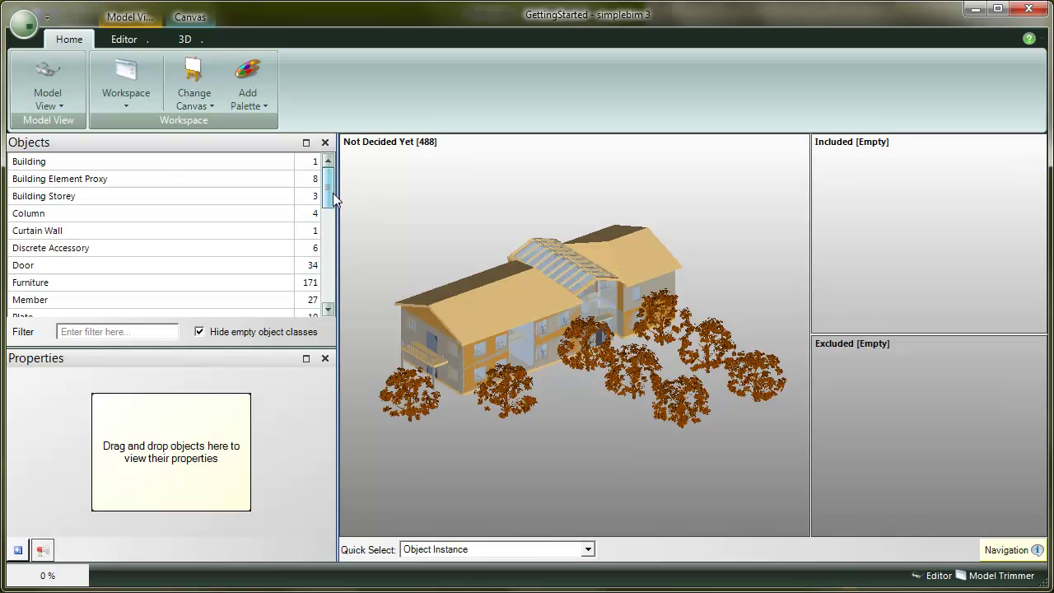
# Switch Quick Select to Object Class, then move trees to Excluded and walls to Included.
pyautogui.moveTo(331, 194); pyautogui.dragTo(343, 246)
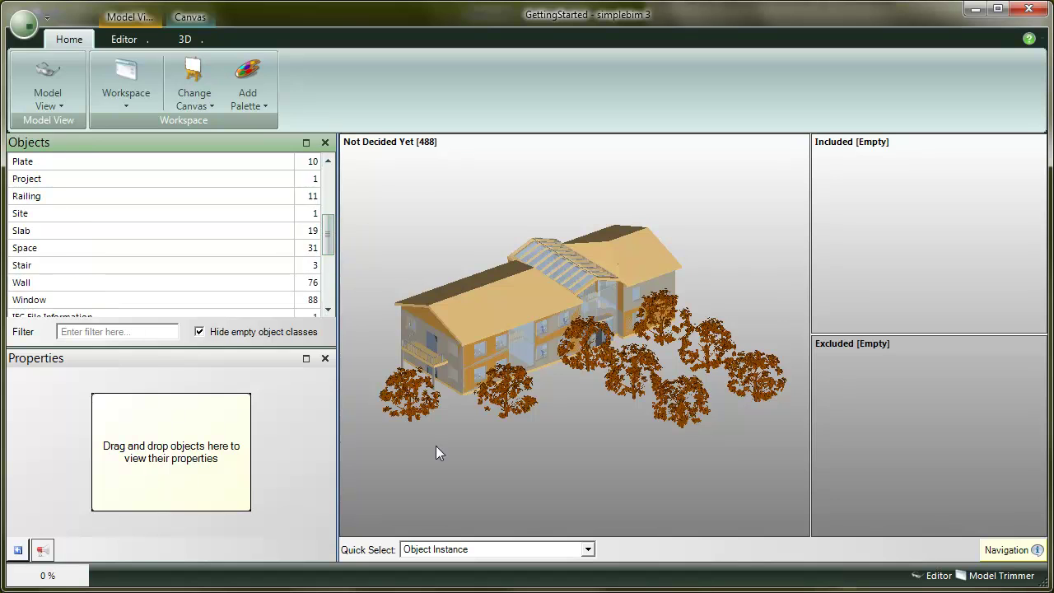
pyautogui.click(537, 551)
pyautogui.click(474, 459)
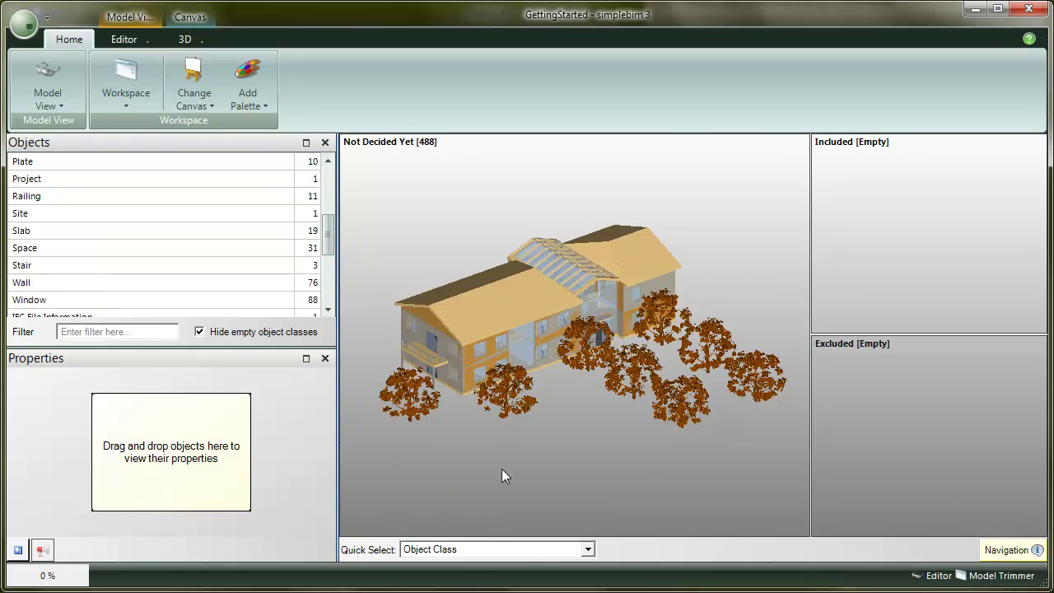
pyautogui.moveTo(674, 400); pyautogui.dragTo(830, 423)
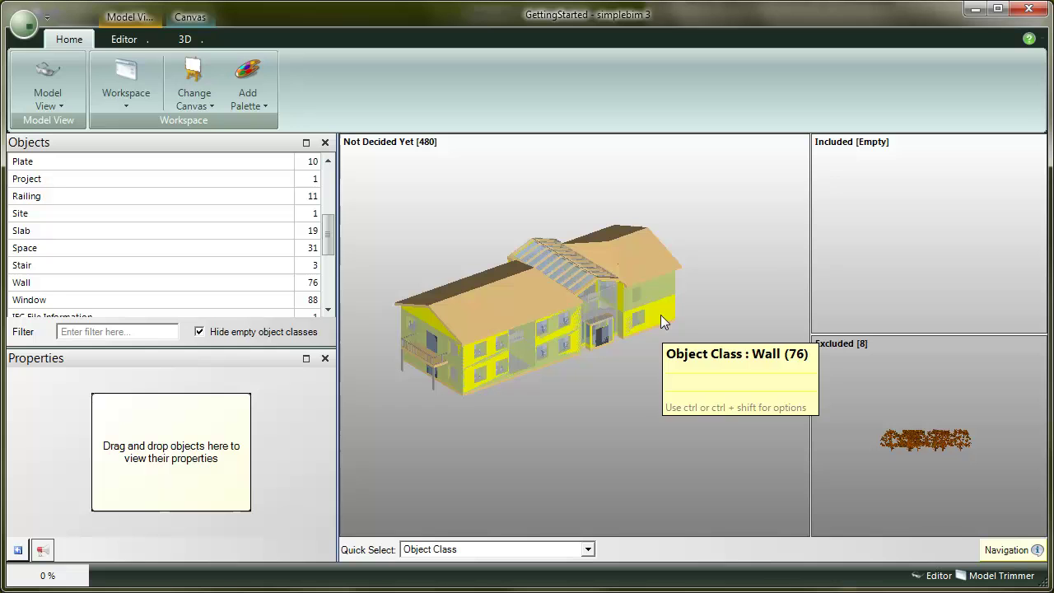
pyautogui.moveTo(660, 314); pyautogui.dragTo(813, 267)
# Exclude all wall properties except Building Element Construction Type.
pyautogui.click(813, 267)
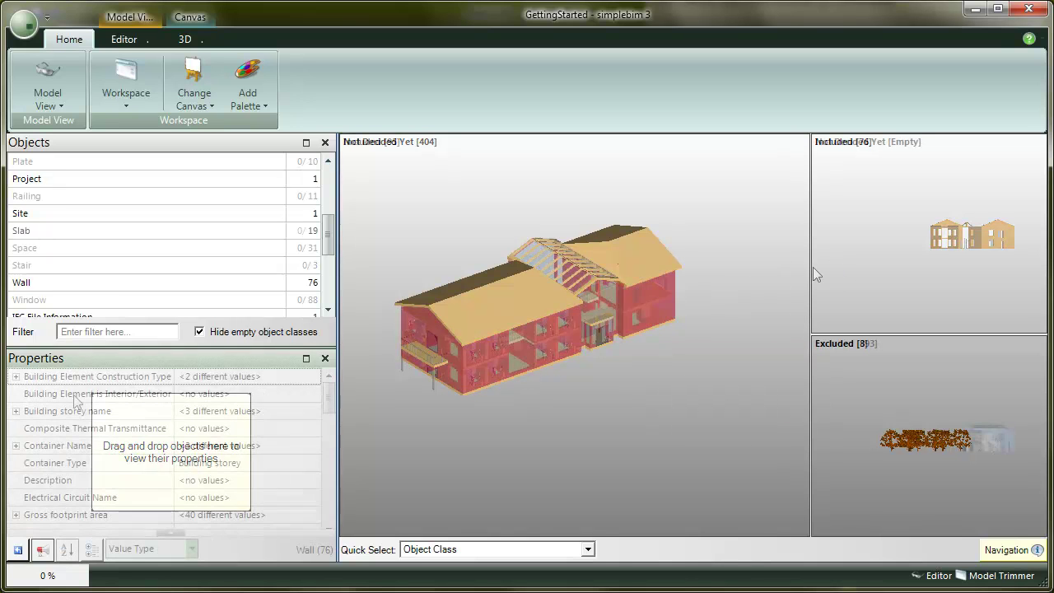
pyautogui.click(74, 397)
pyautogui.rightClick(74, 397)
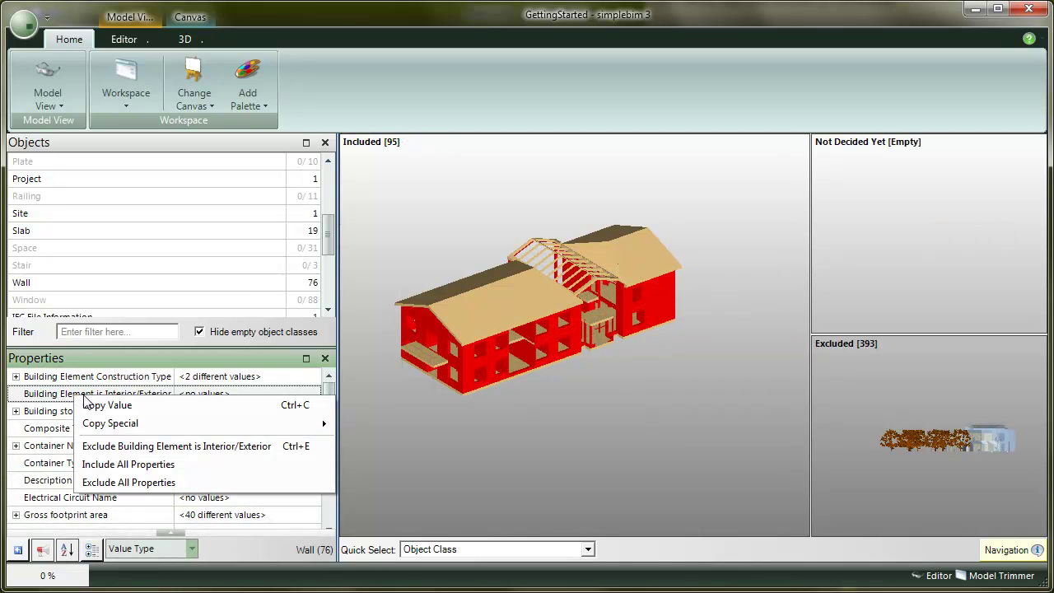
pyautogui.click(148, 482)
pyautogui.rightClick(113, 381)
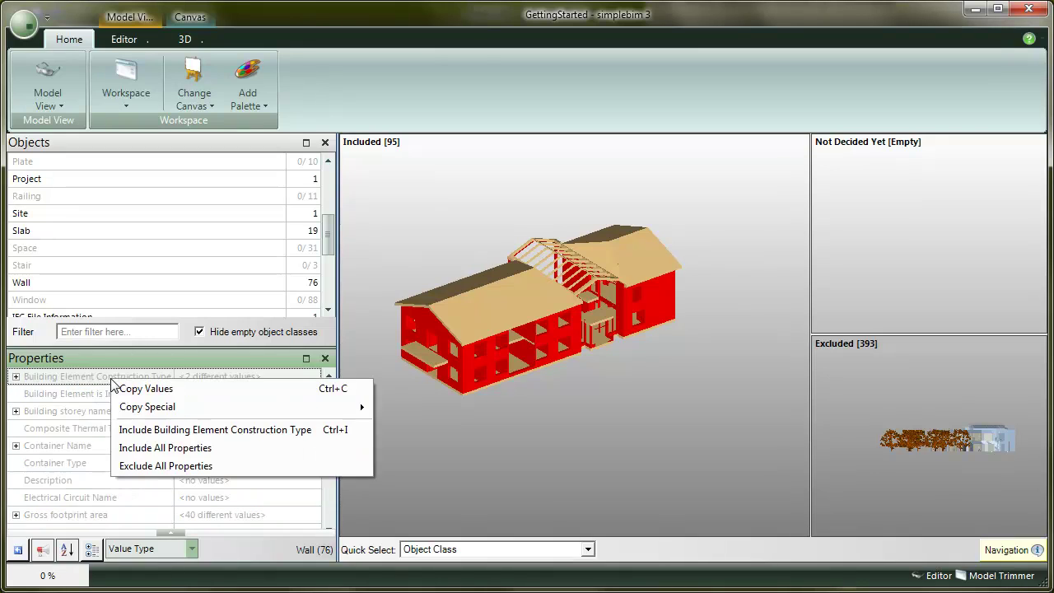
pyautogui.click(178, 432)
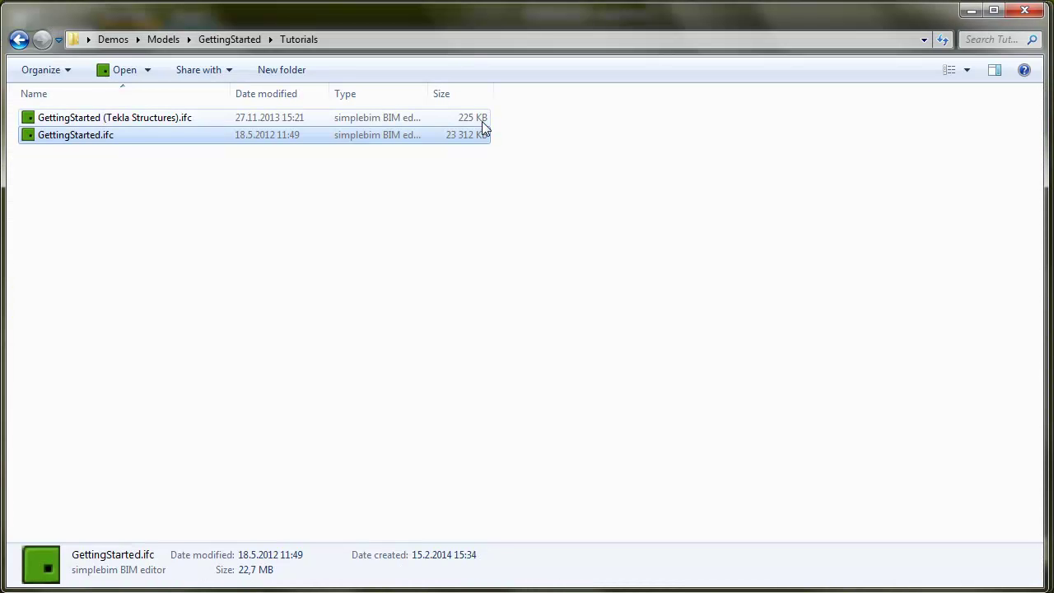
pyautogui.click(483, 121)
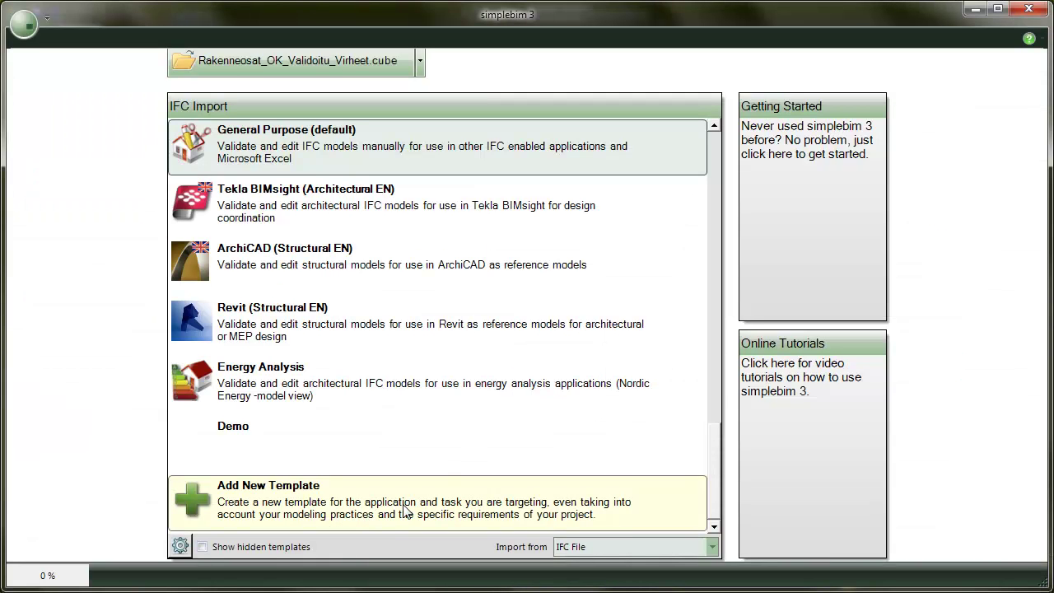
# Reload GettingStarted.ifc with the General Purpose template, then bring up the Demo.xlsx template in Excel.
pyautogui.moveTo(690, 306)
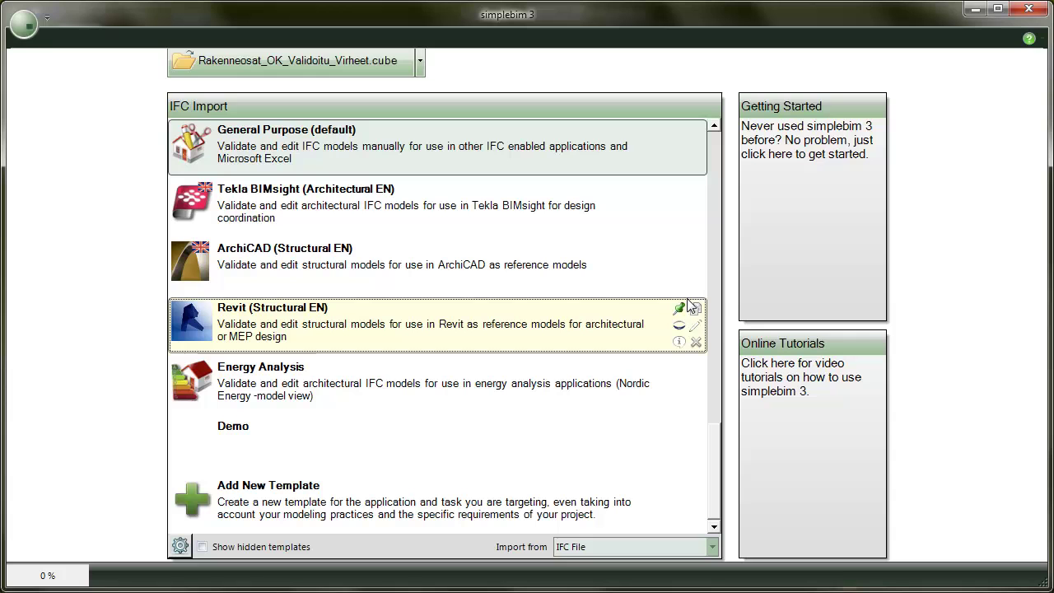
pyautogui.moveTo(254, 433)
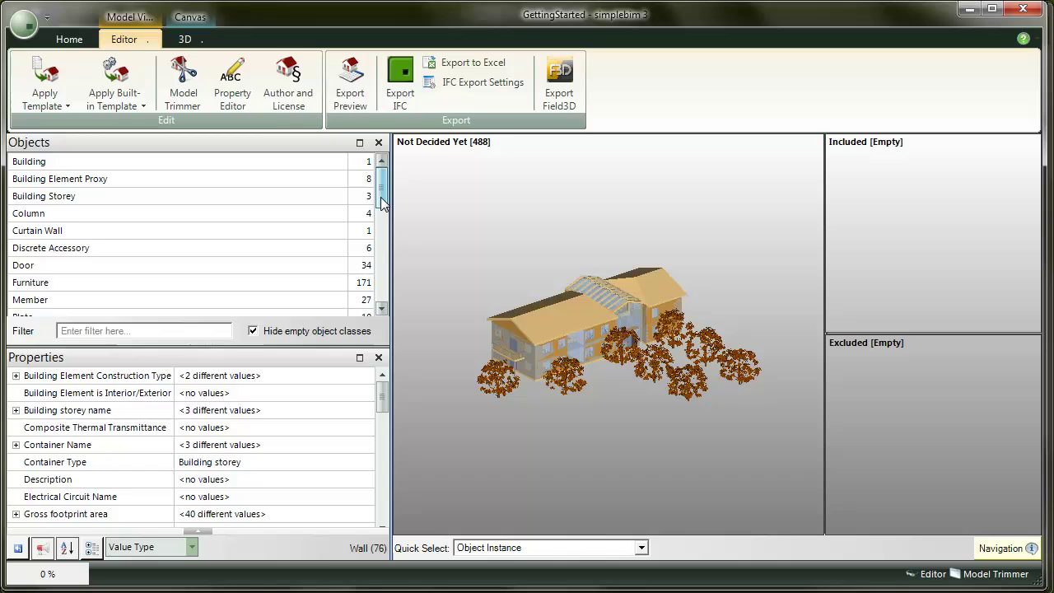
pyautogui.moveTo(382, 194); pyautogui.dragTo(383, 247)
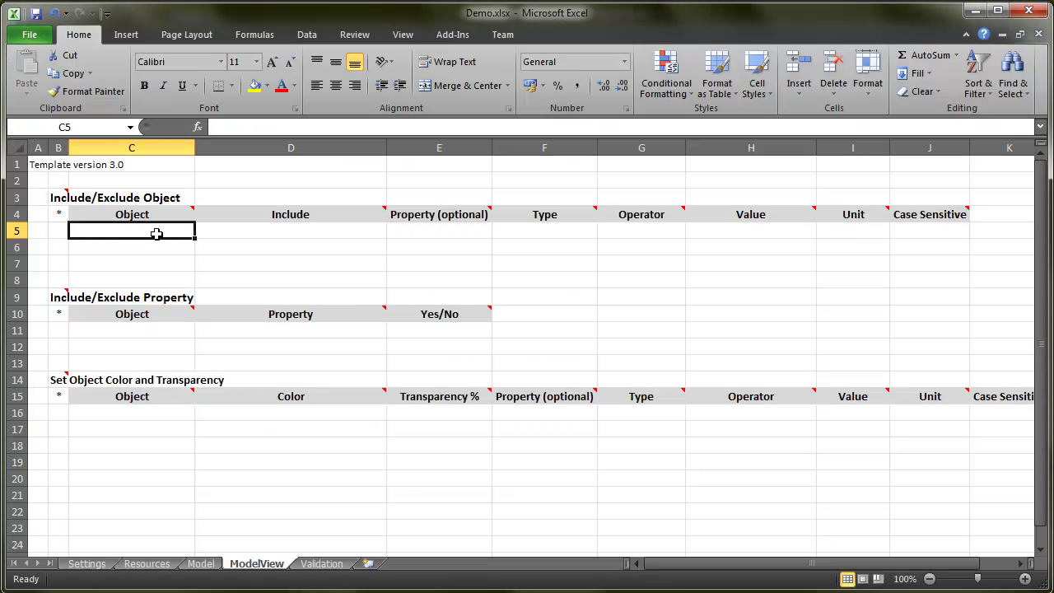
# Enter object rules: All set to No in row 5, Wall set to Yes in row 6.
pyautogui.write('All')
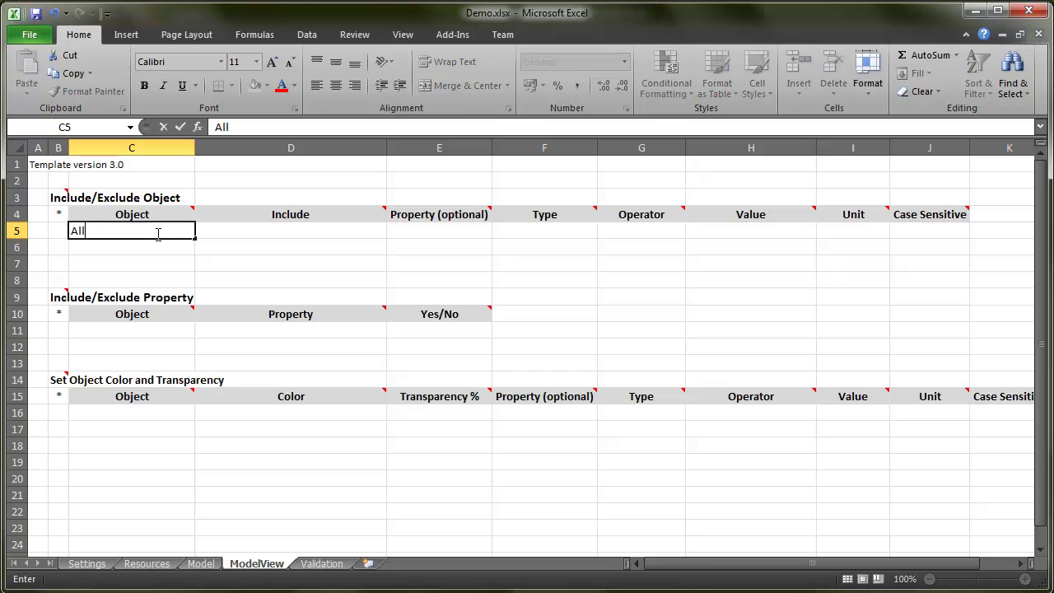
pyautogui.click(244, 233)
pyautogui.click(394, 230)
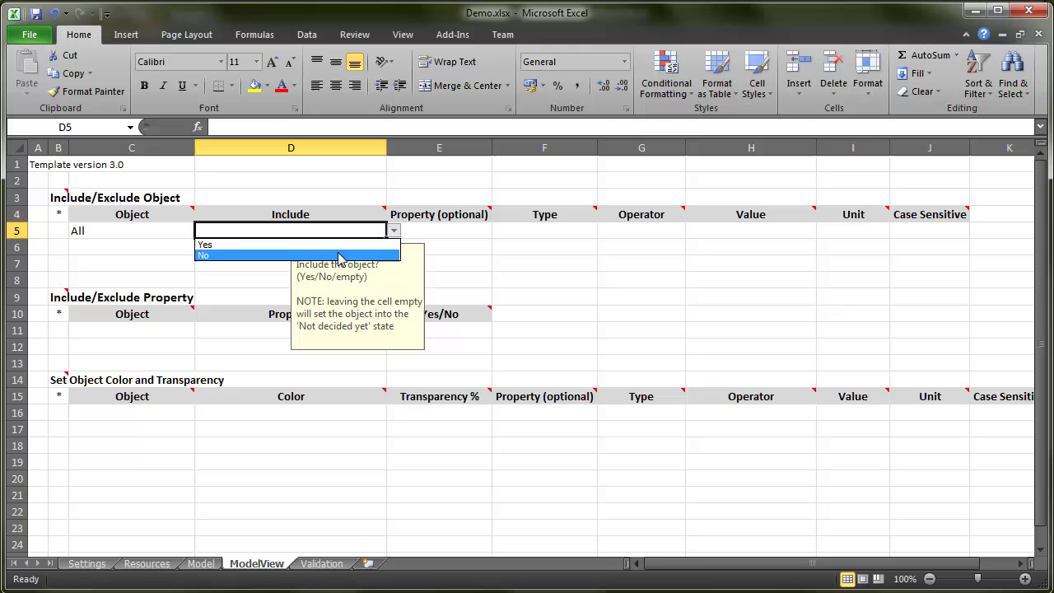
pyautogui.click(337, 256)
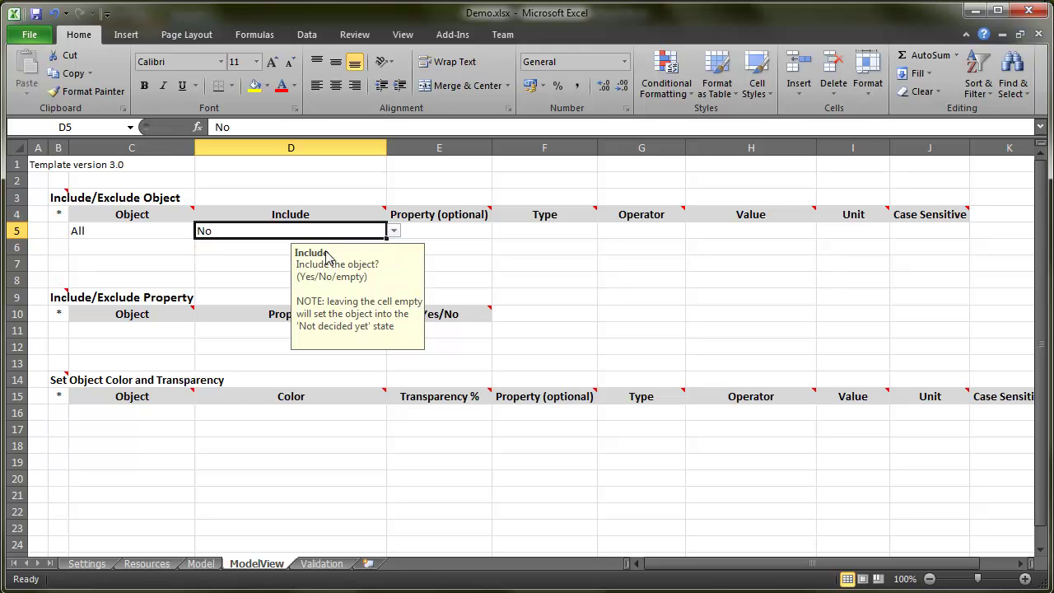
pyautogui.click(104, 245)
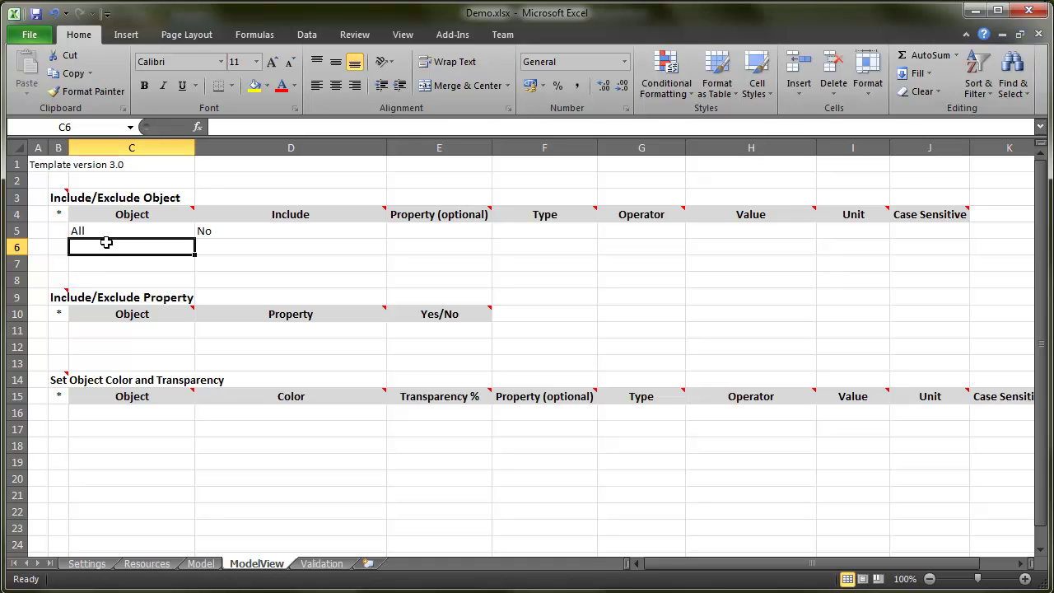
pyautogui.write('Wall')
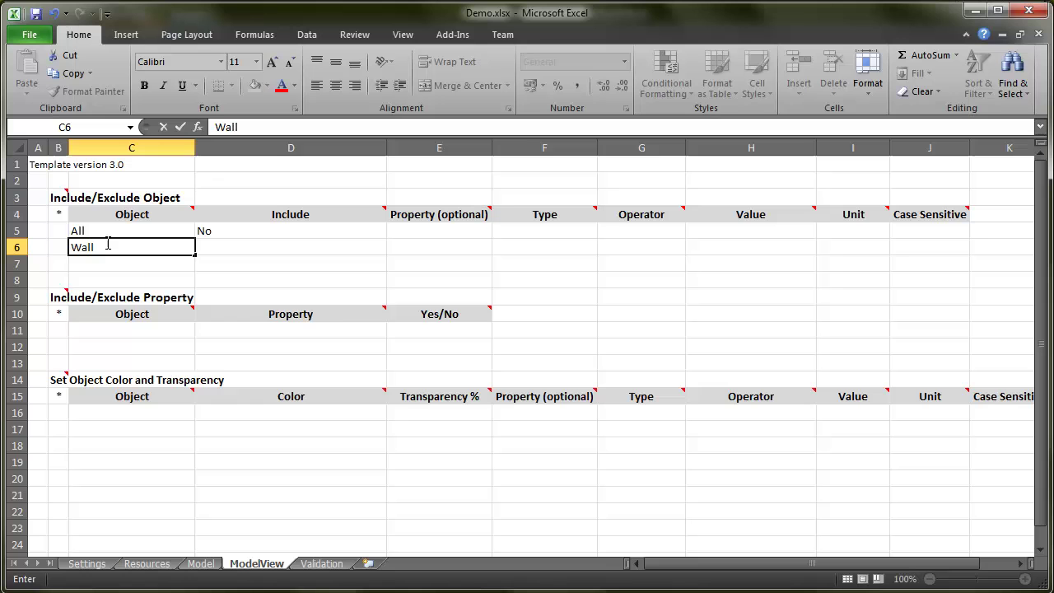
pyautogui.click(266, 247)
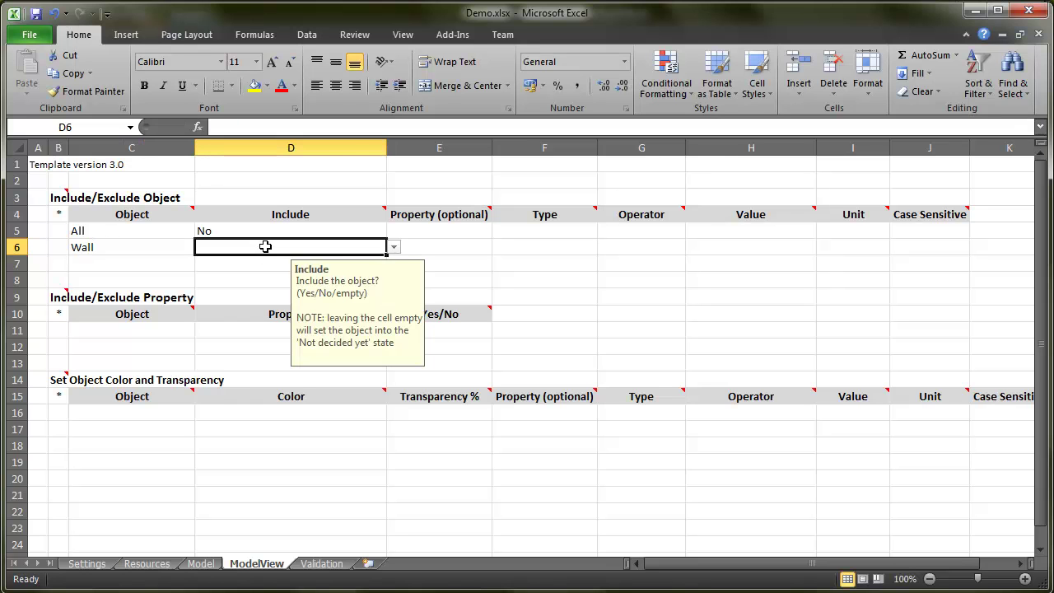
pyautogui.click(394, 247)
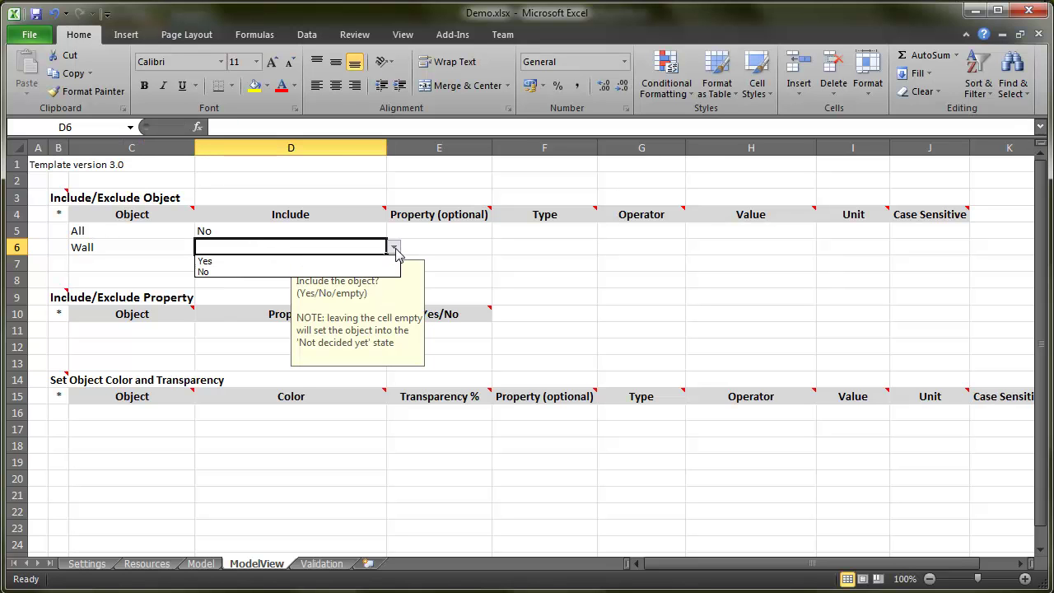
pyautogui.click(282, 258)
pyautogui.click(208, 265)
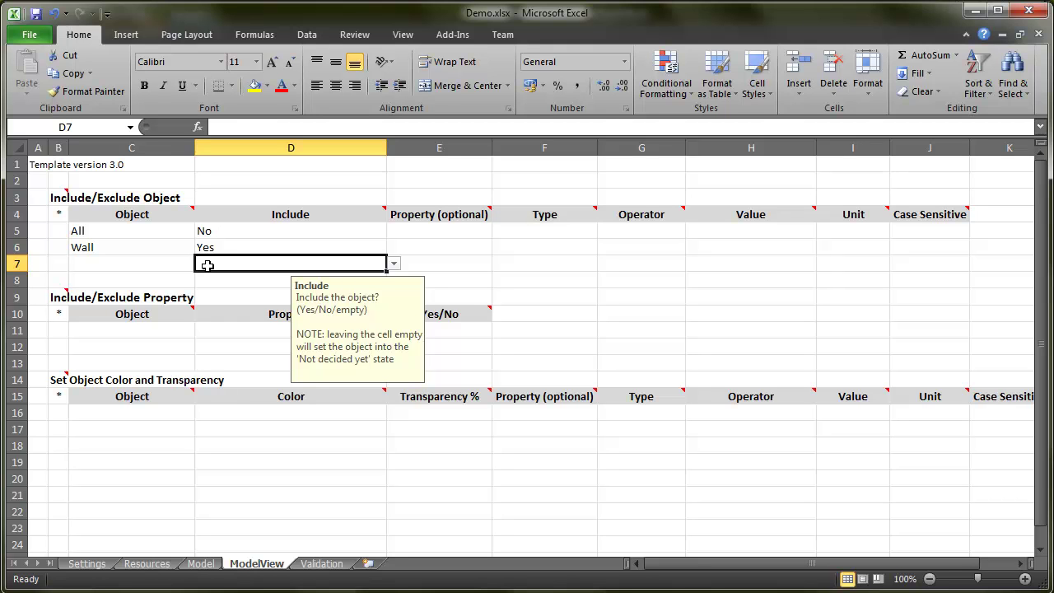
# Add a Wall object rule set to No in row 7.
pyautogui.click(115, 262)
pyautogui.write('Wa')
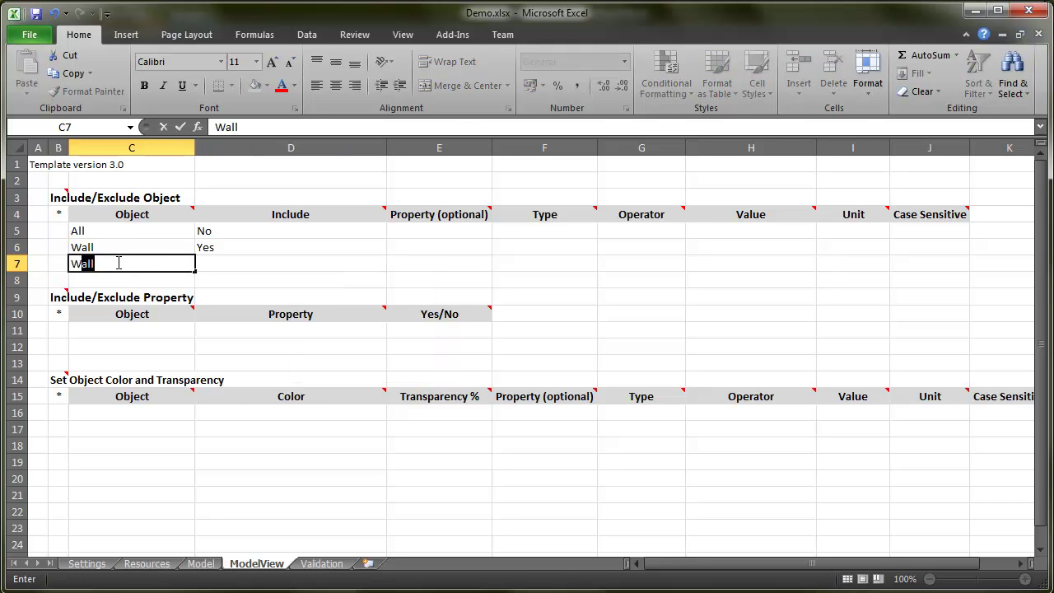
pyautogui.write('ll')
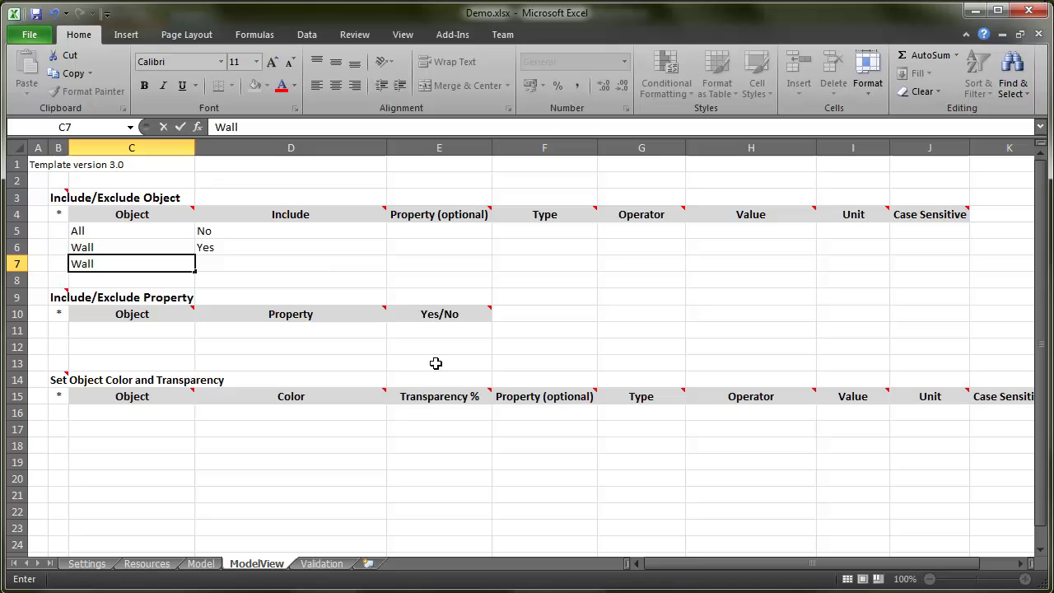
pyautogui.click(343, 262)
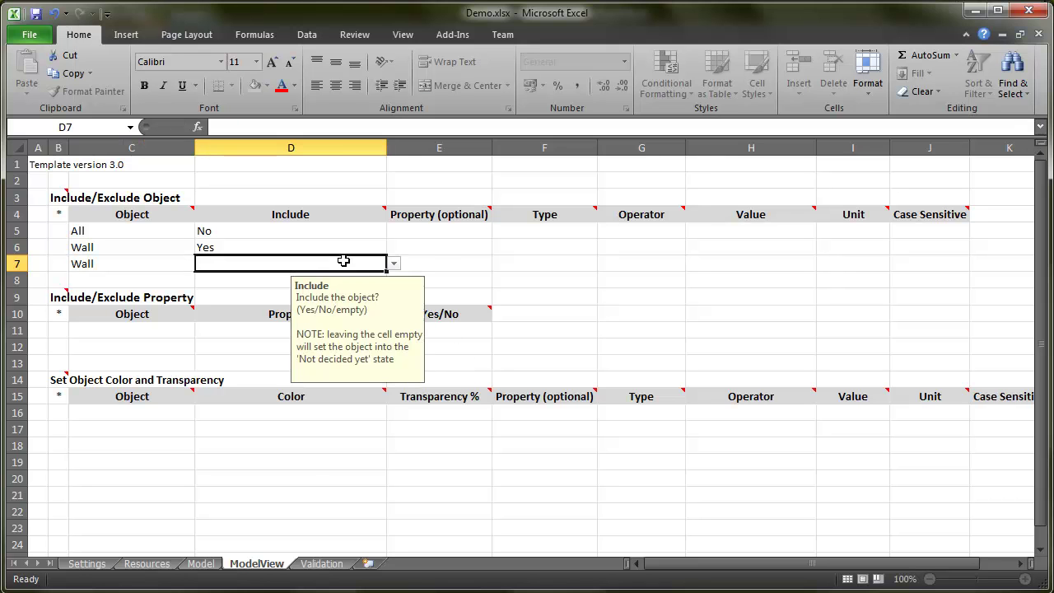
pyautogui.click(394, 263)
pyautogui.click(356, 289)
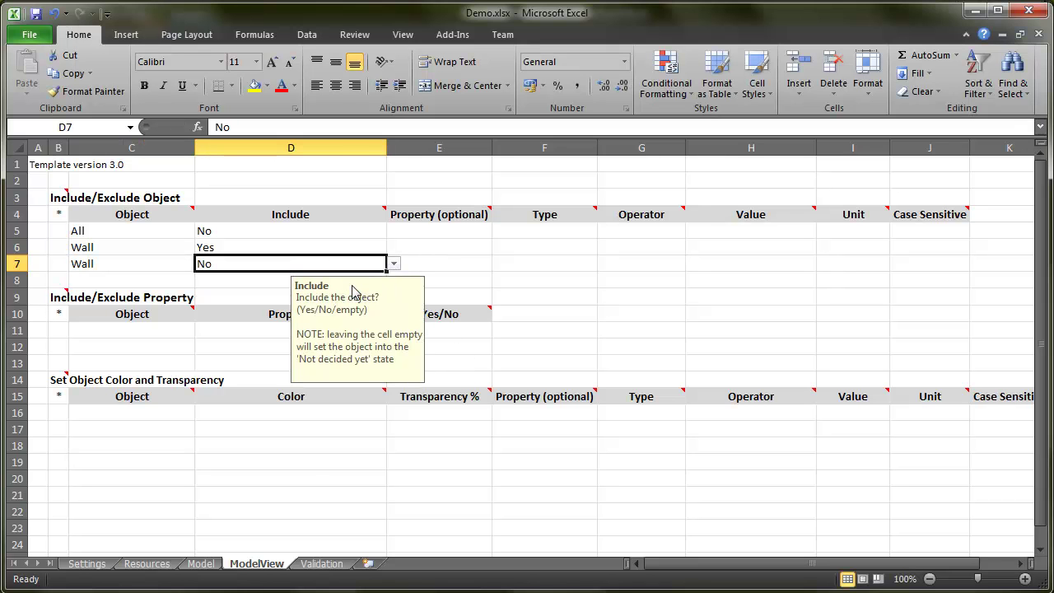
pyautogui.click(447, 264)
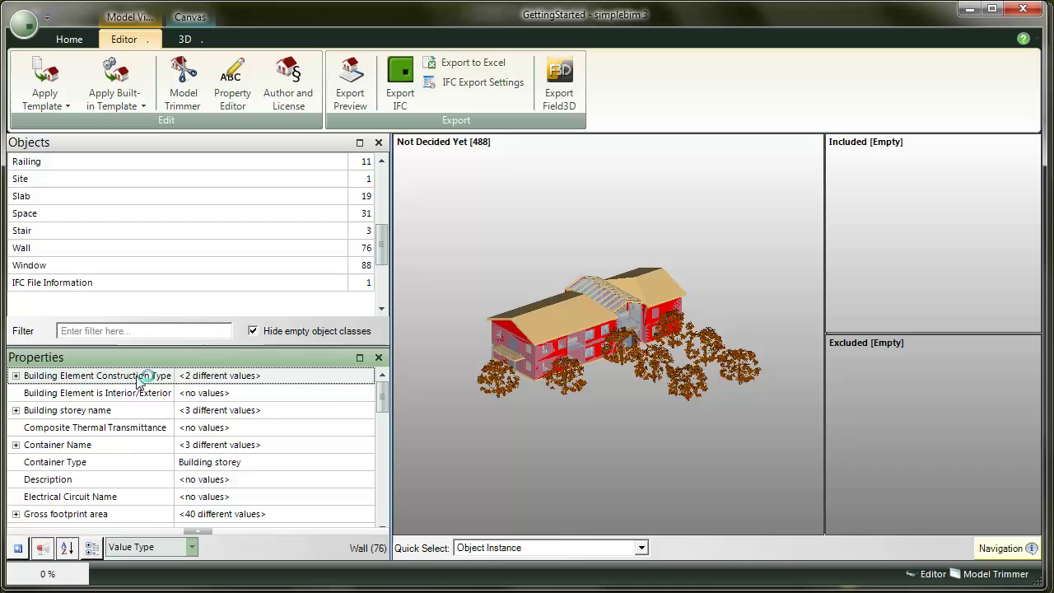
# In simplebim, copy the name of the Building Element Construction Type property.
pyautogui.rightClick(140, 376)
pyautogui.moveTo(234, 405)
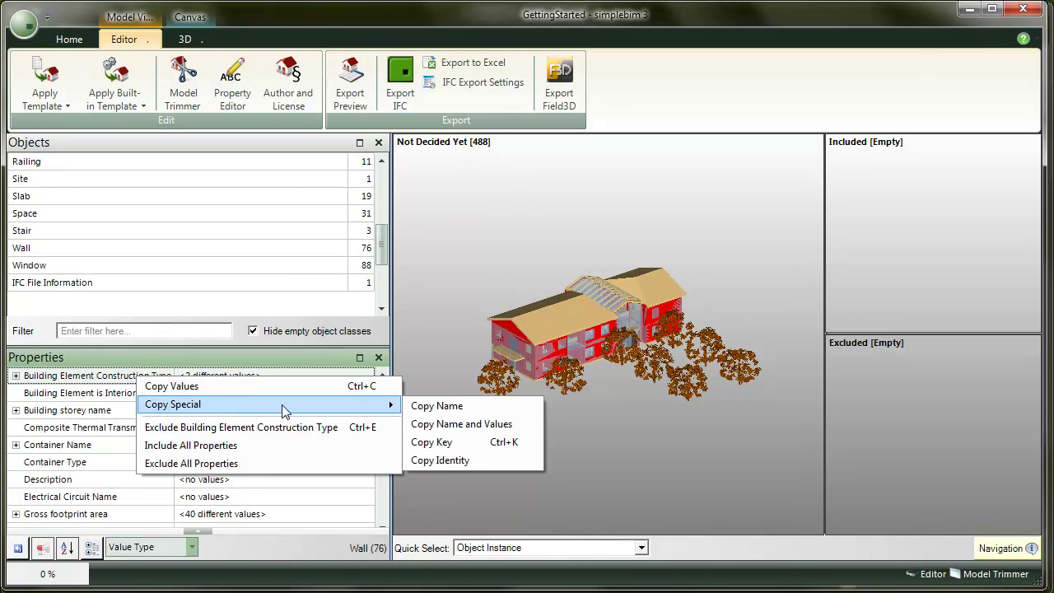
pyautogui.click(495, 410)
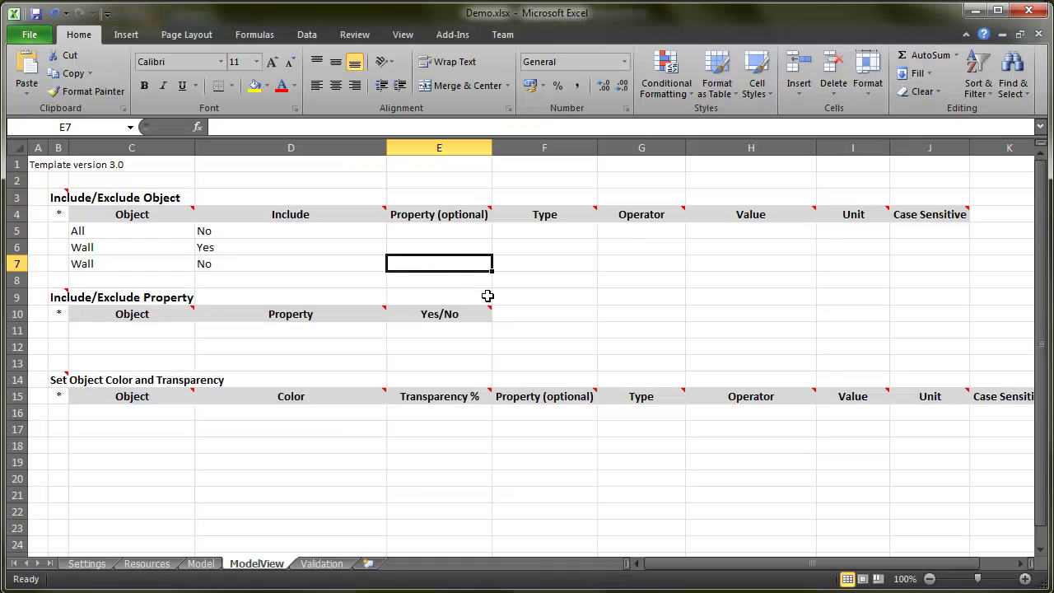
# Paste the property name into E7 as plain text, then set type Text and operator StartsWith.
pyautogui.rightClick(447, 264)
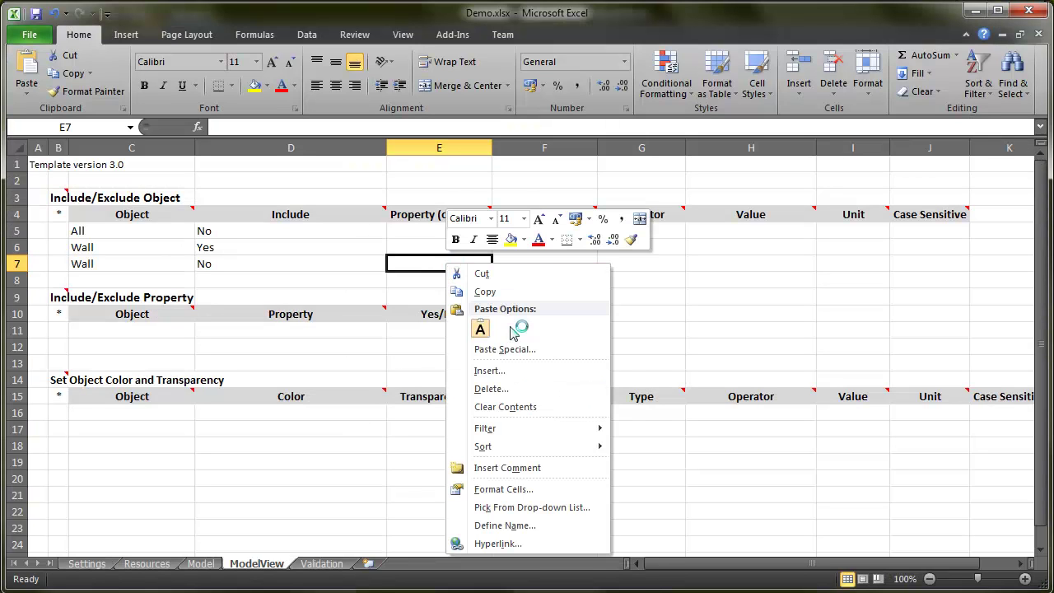
pyautogui.click(481, 329)
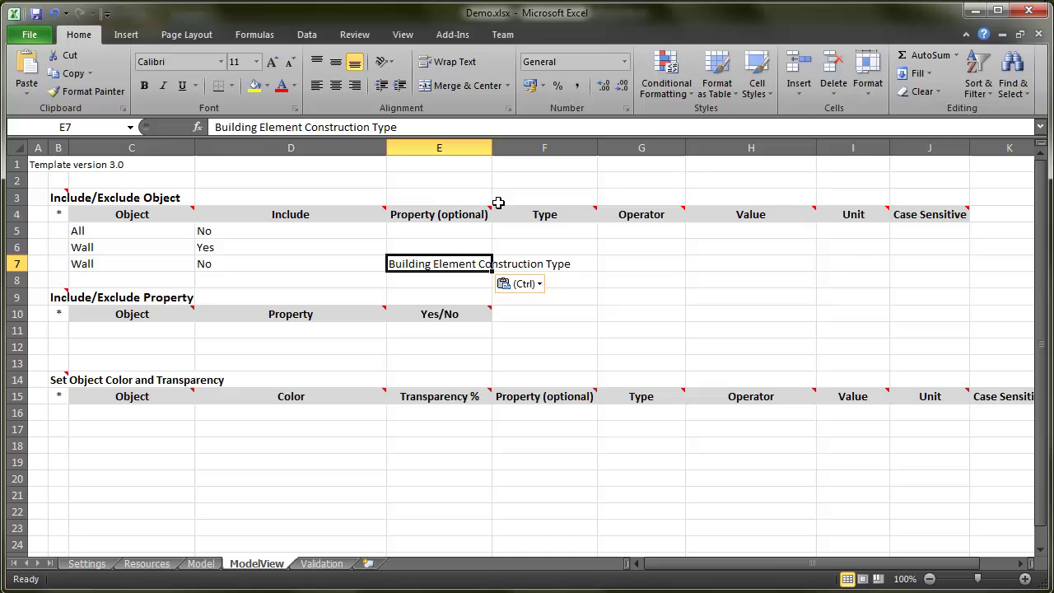
pyautogui.doubleClick(492, 148)
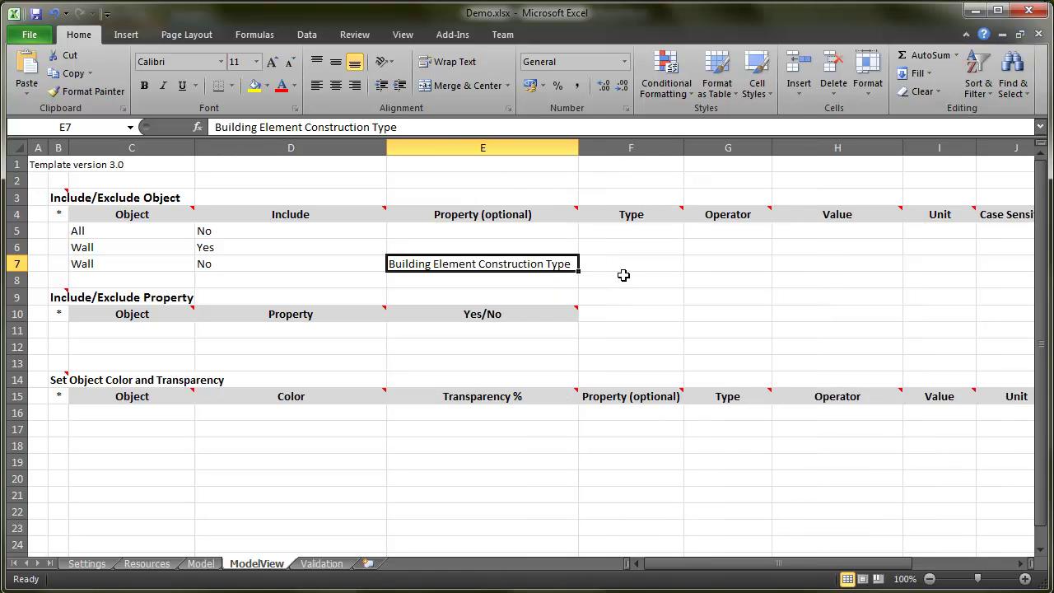
pyautogui.click(625, 263)
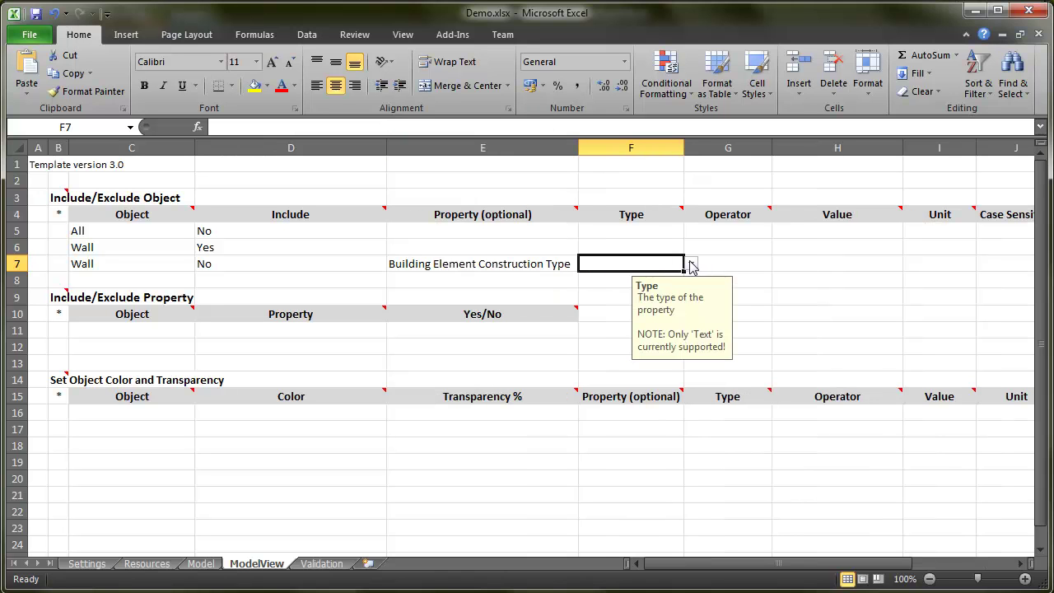
pyautogui.click(691, 264)
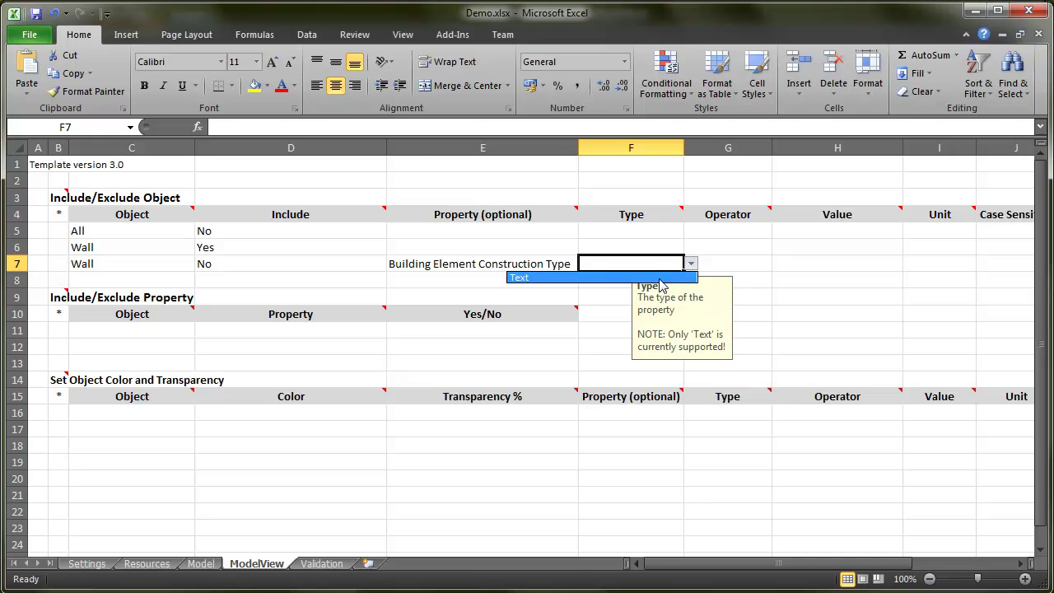
pyautogui.click(660, 279)
pyautogui.click(725, 261)
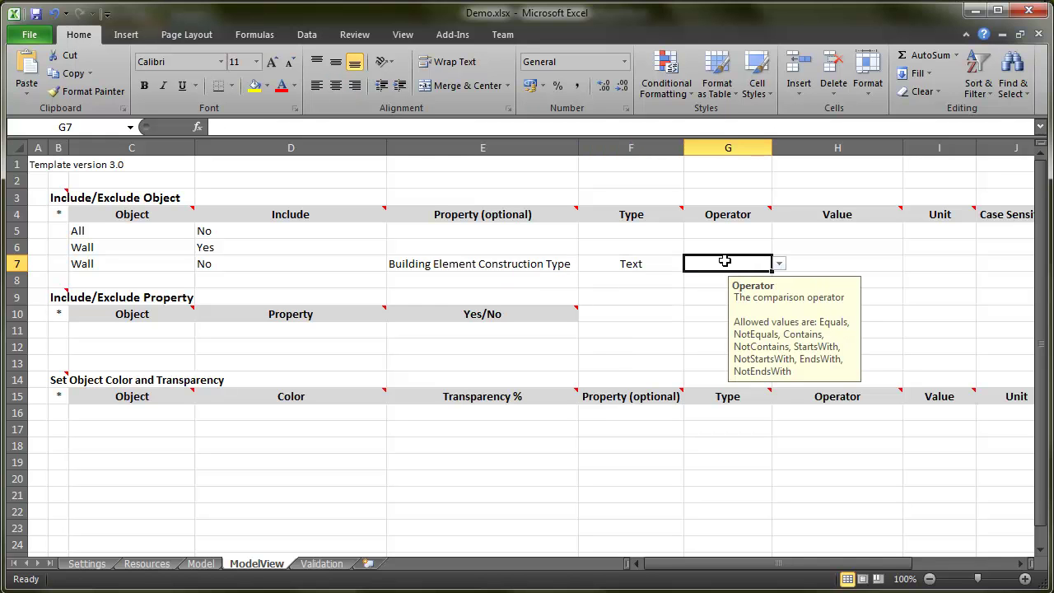
pyautogui.click(779, 263)
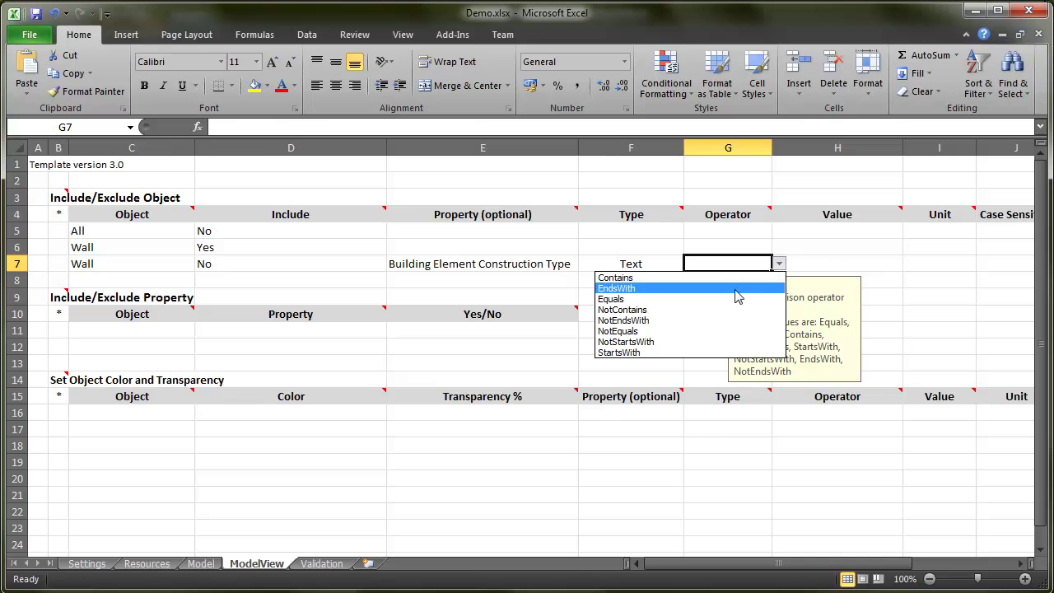
pyautogui.click(692, 352)
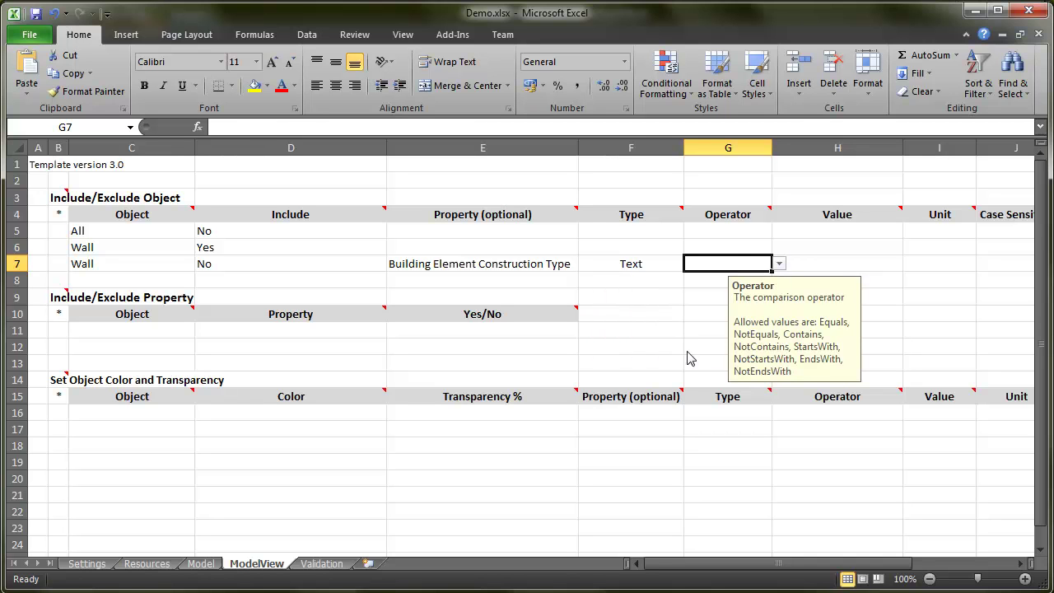
# Enter INT as the rule value and set Case Sensitive to No.
pyautogui.click(825, 264)
pyautogui.write('INT')
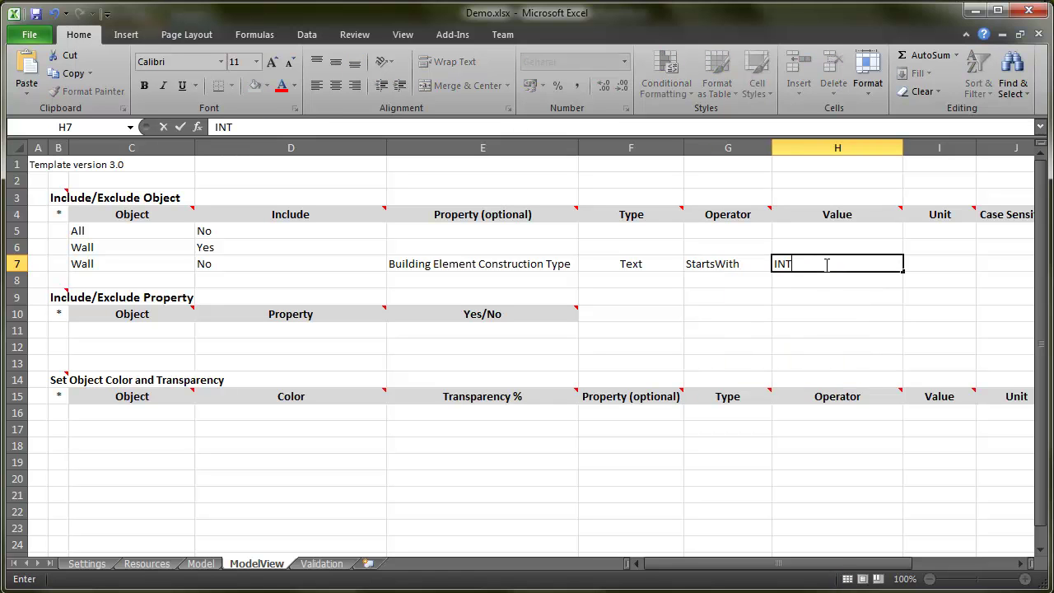
pyautogui.click(1002, 264)
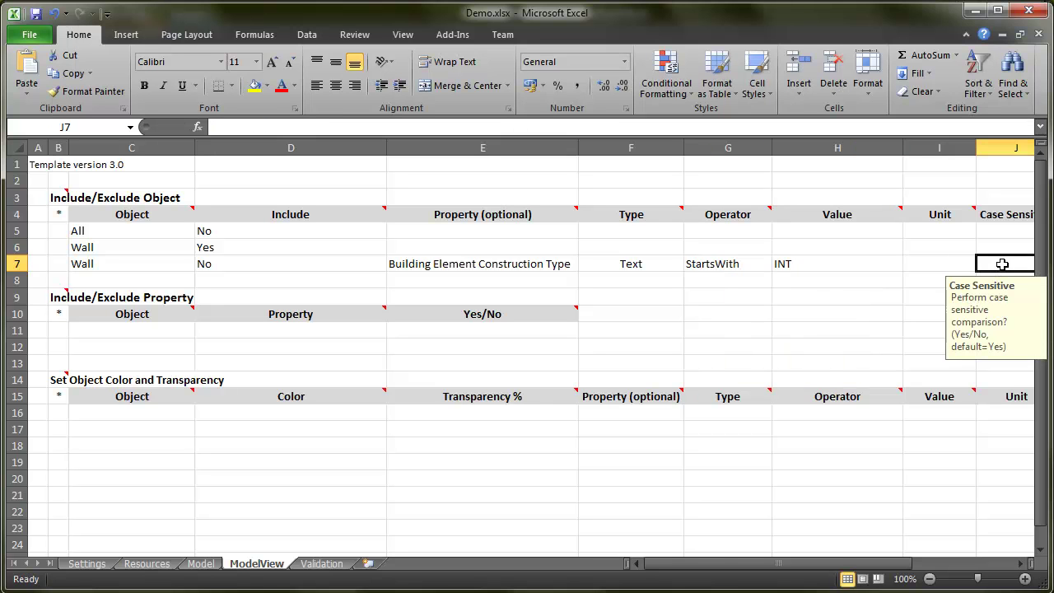
pyautogui.moveTo(730, 566); pyautogui.dragTo(804, 564)
pyautogui.click(1022, 264)
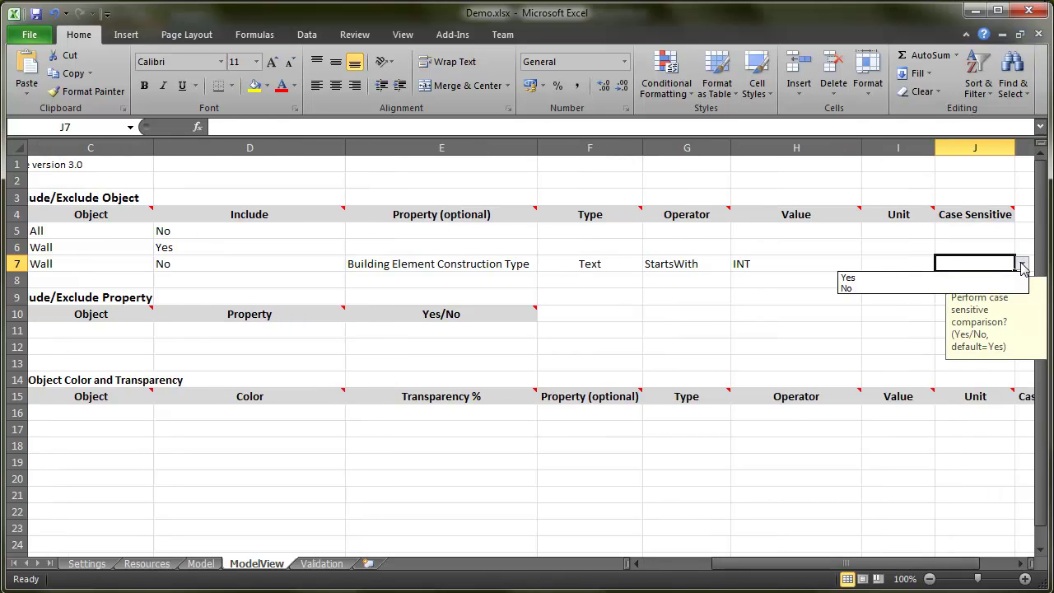
pyautogui.click(972, 288)
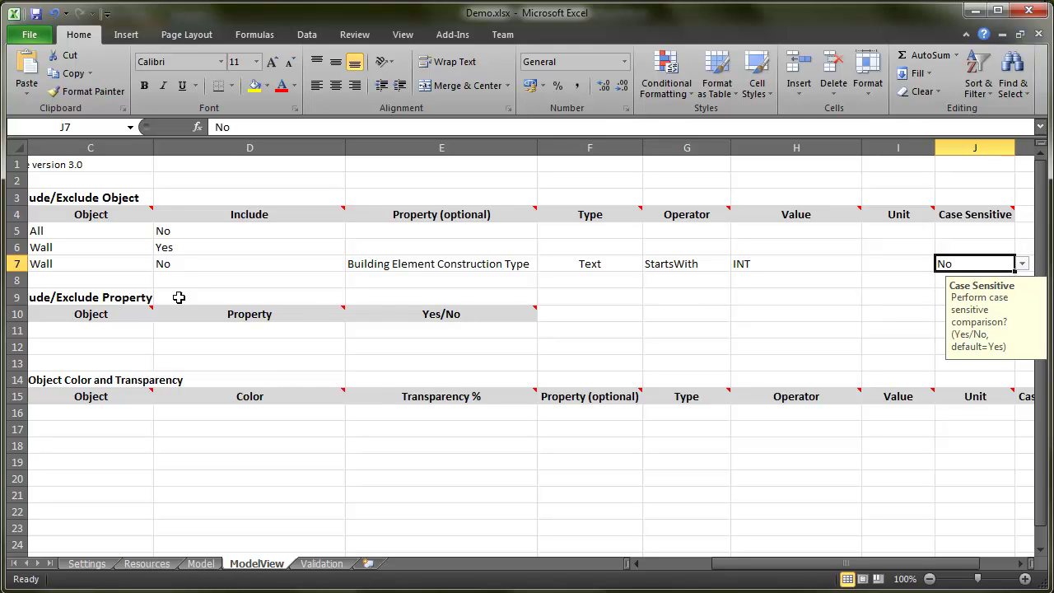
pyautogui.click(204, 283)
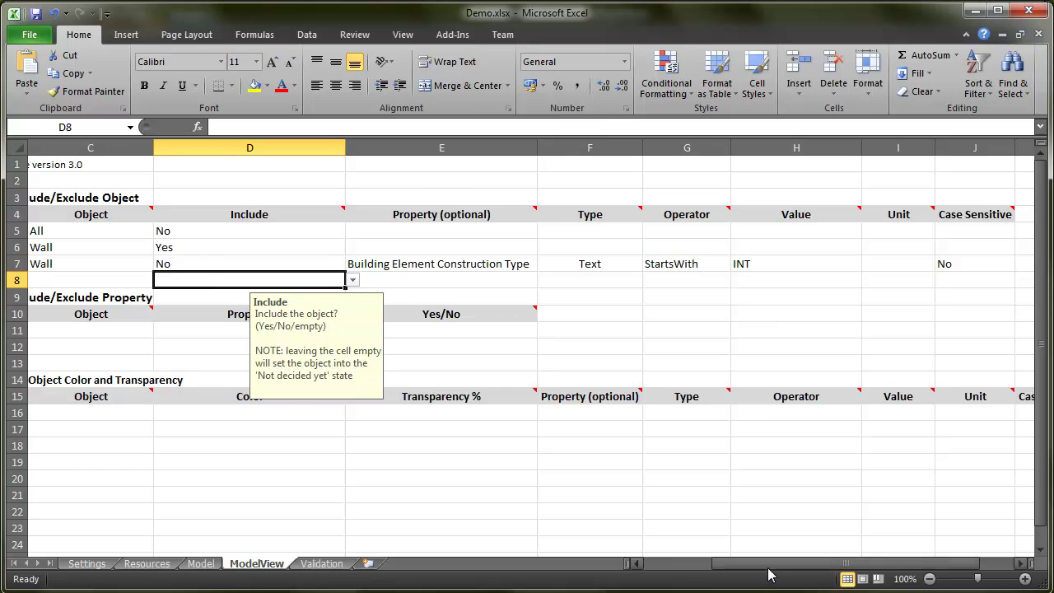
# Add a property rule in row 11: All objects, All properties, set to No.
pyautogui.moveTo(774, 565); pyautogui.dragTo(659, 570)
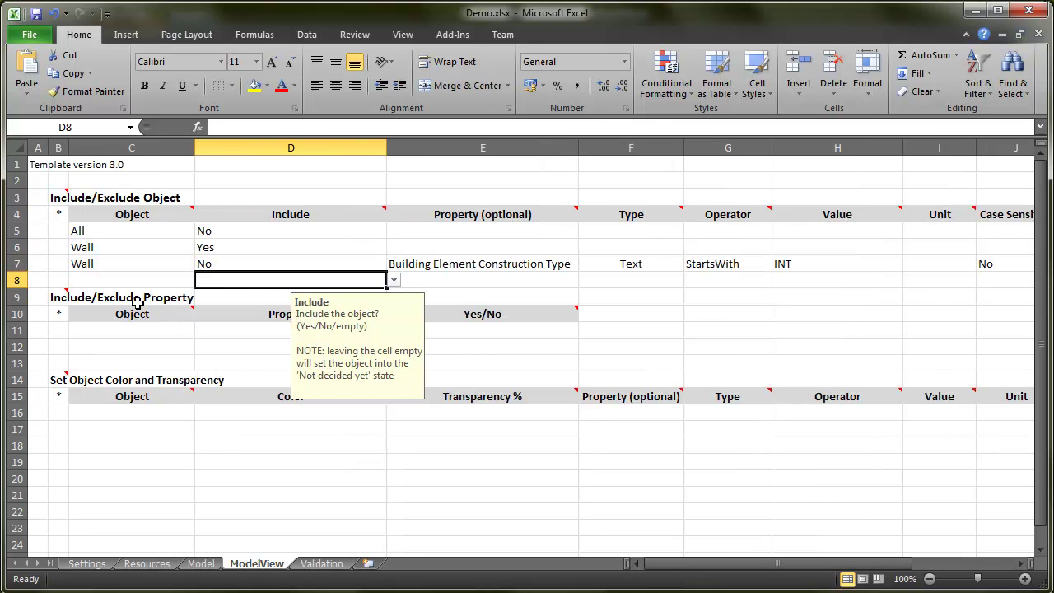
pyautogui.click(148, 331)
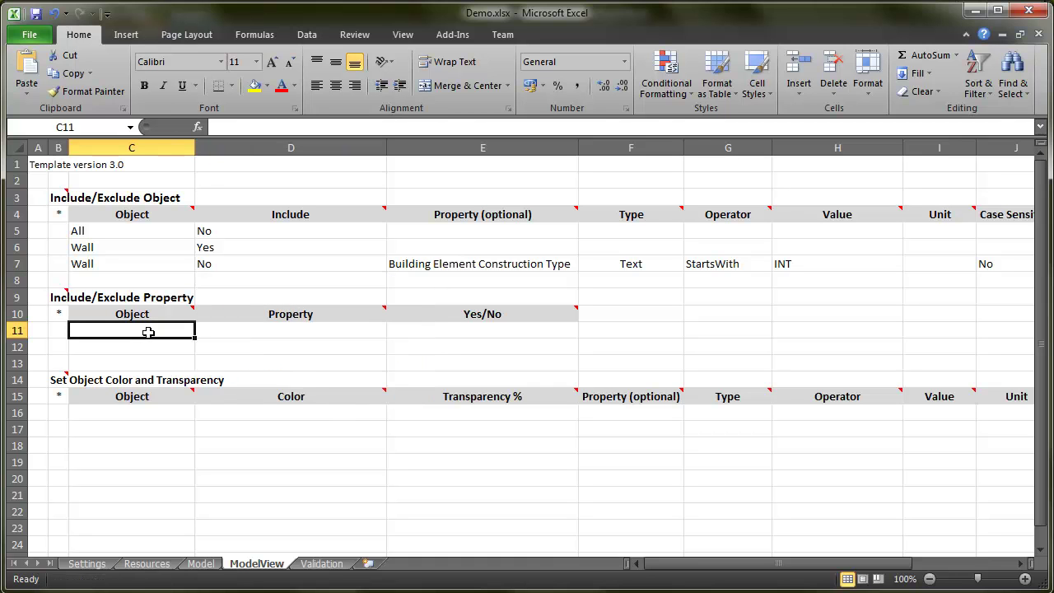
pyautogui.write('A')
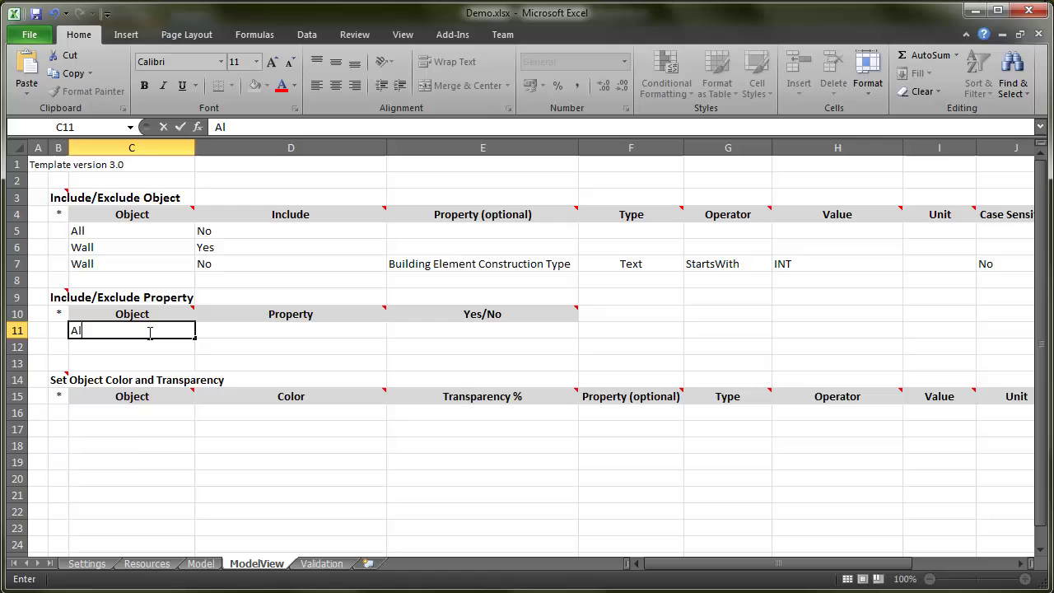
pyautogui.write('l')
pyautogui.click(279, 330)
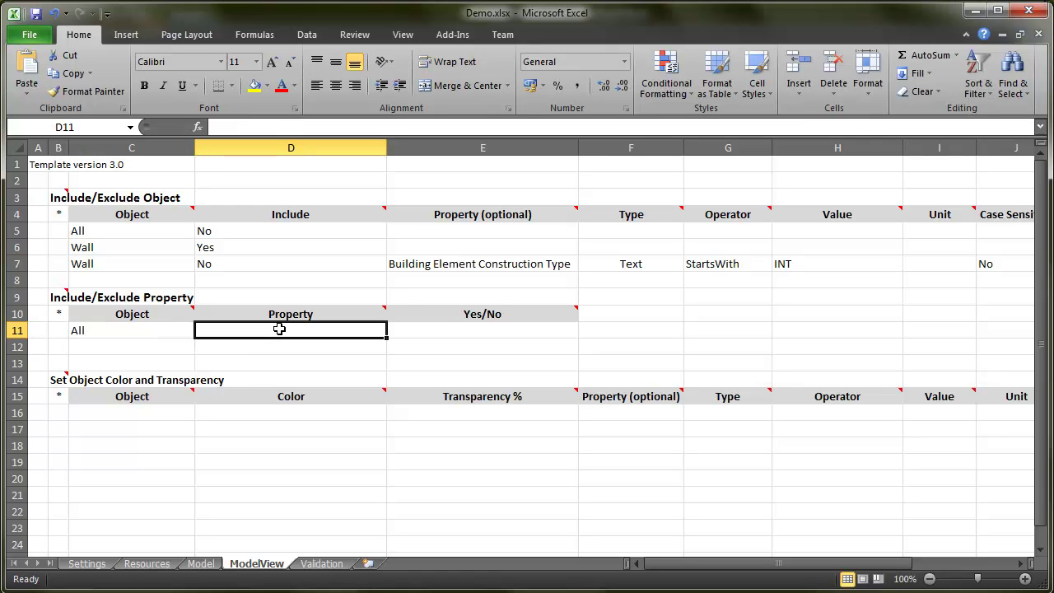
pyautogui.write('Al')
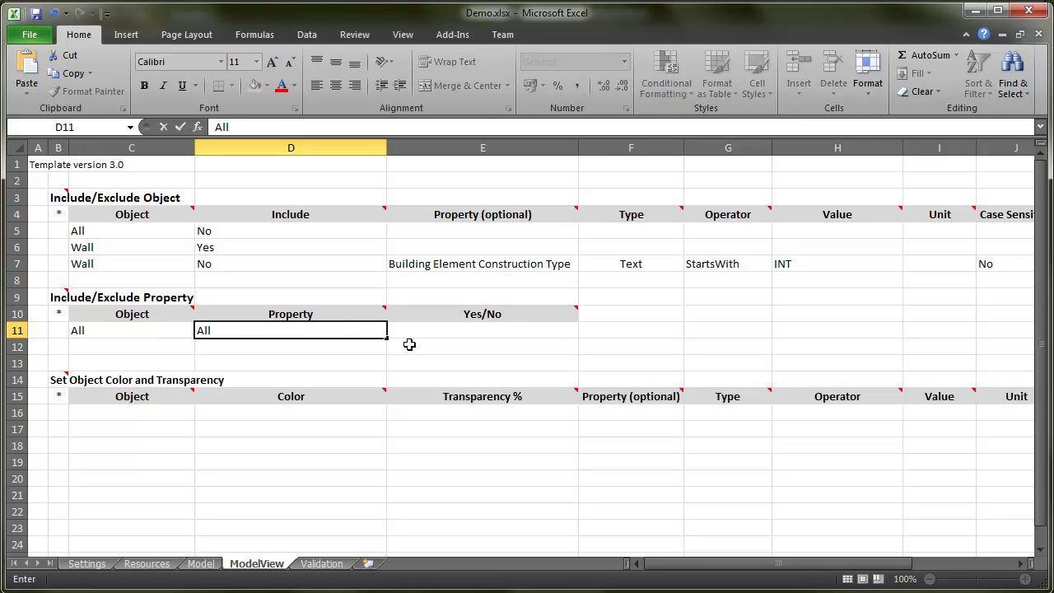
pyautogui.write('l')
pyautogui.click(514, 336)
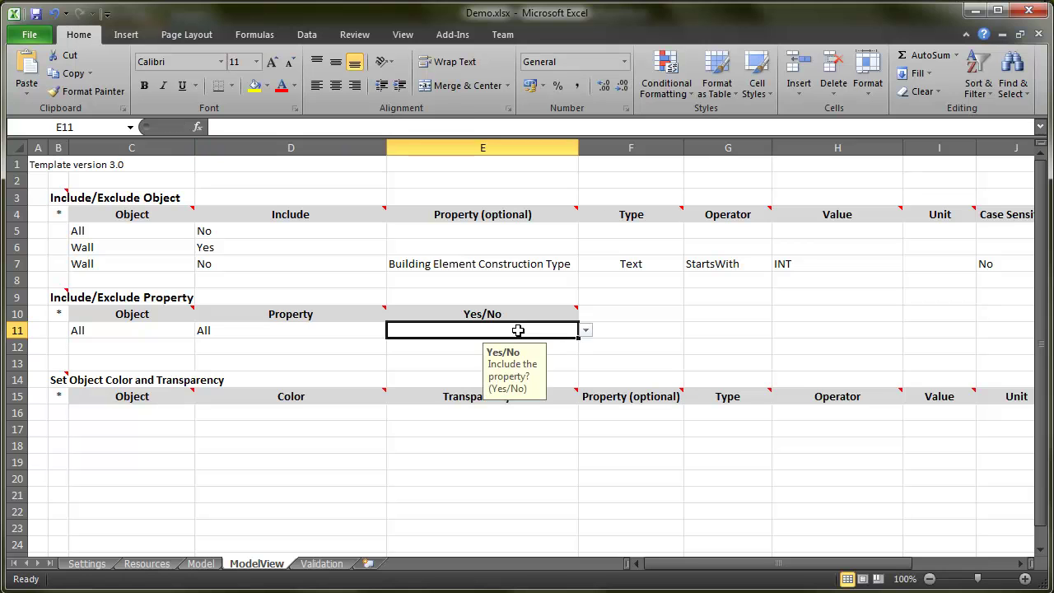
pyautogui.click(586, 330)
pyautogui.click(467, 353)
# Add a row 12 rule keeping Building Element Construction Type on Wall, set to Yes.
pyautogui.click(132, 347)
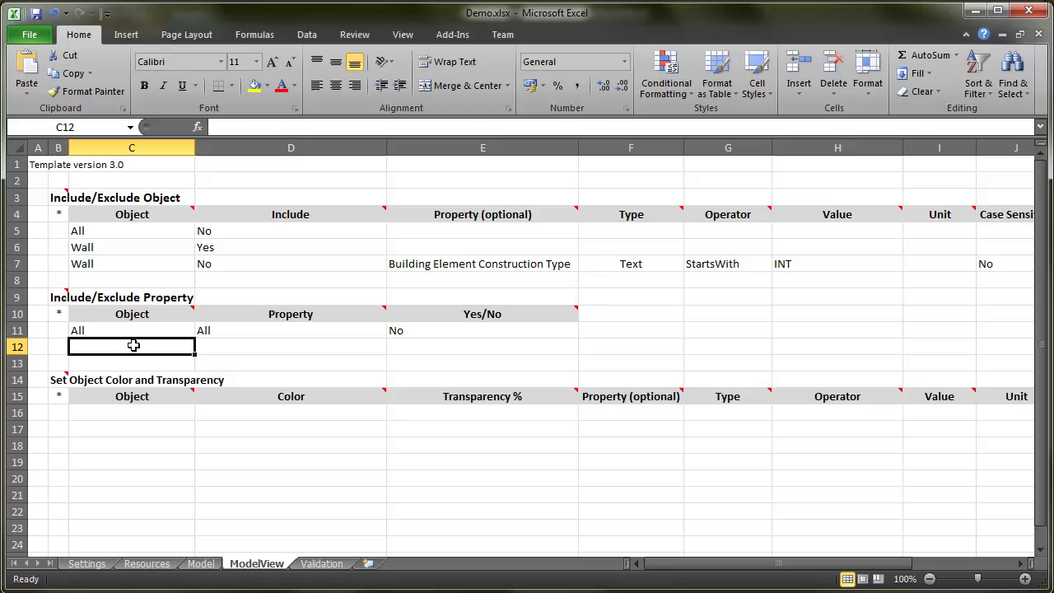
pyautogui.write('Wall')
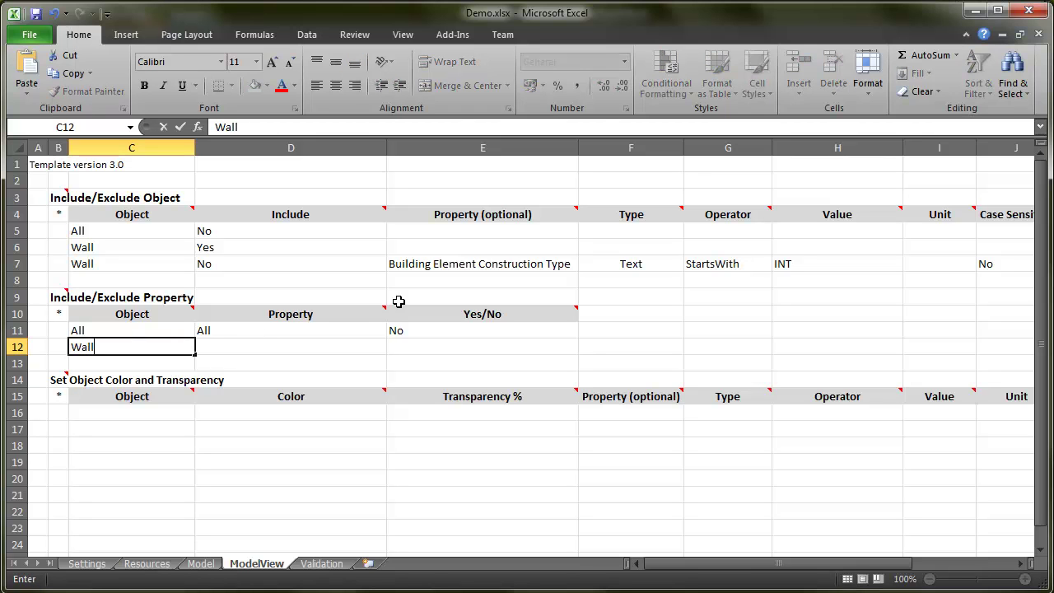
pyautogui.click(453, 265)
pyautogui.rightClick(456, 274)
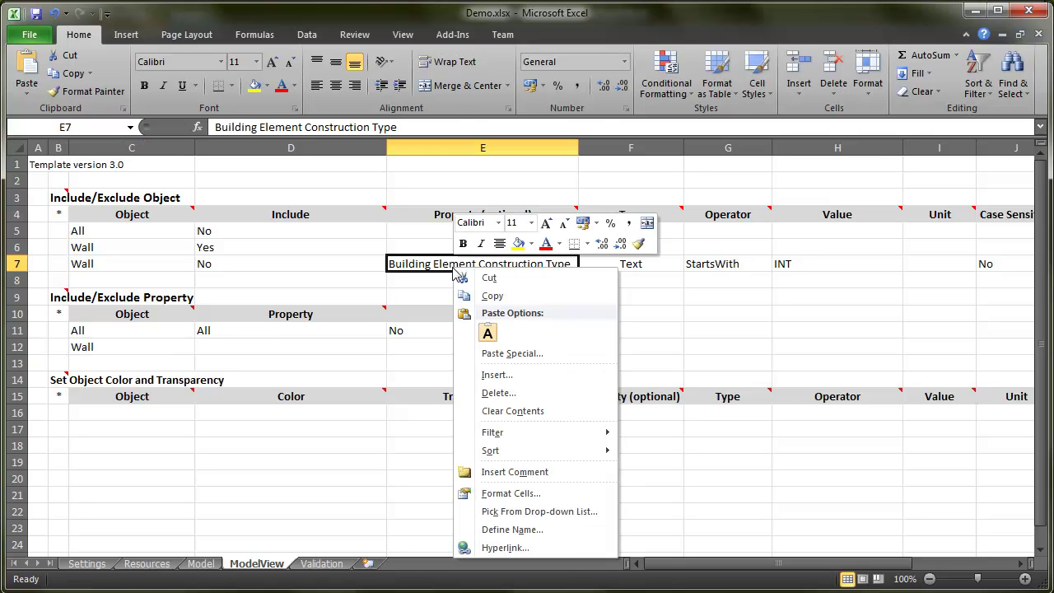
pyautogui.click(492, 295)
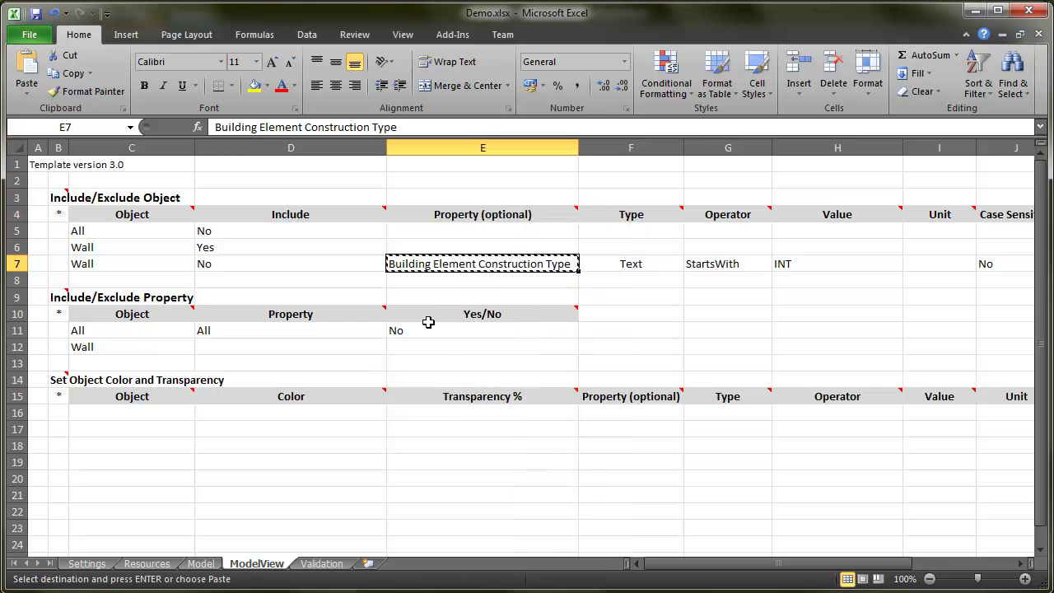
pyautogui.click(257, 346)
pyautogui.rightClick(257, 347)
pyautogui.click(293, 123)
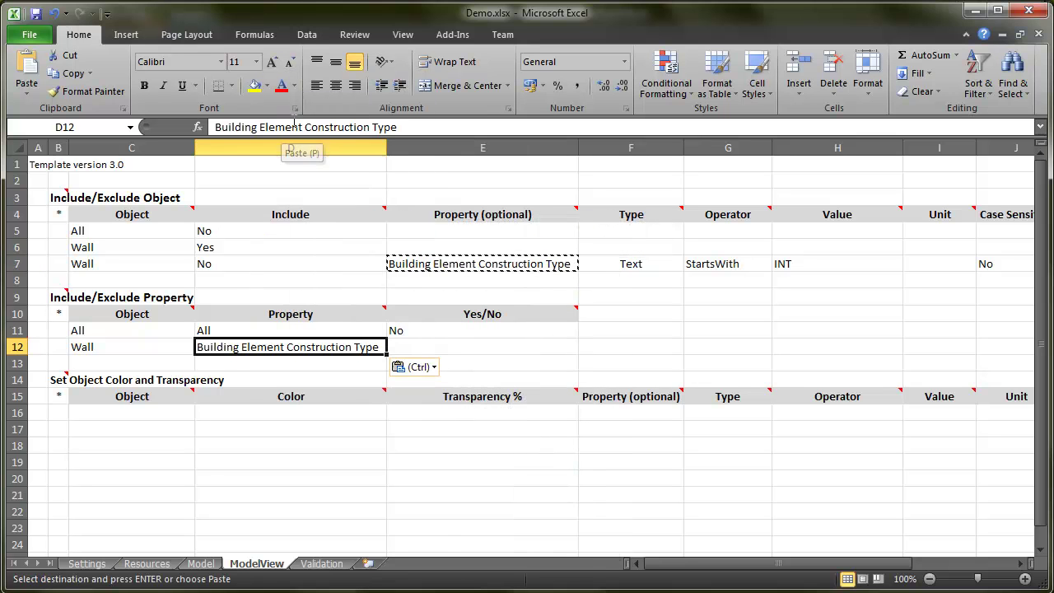
pyautogui.click(434, 344)
pyautogui.click(586, 347)
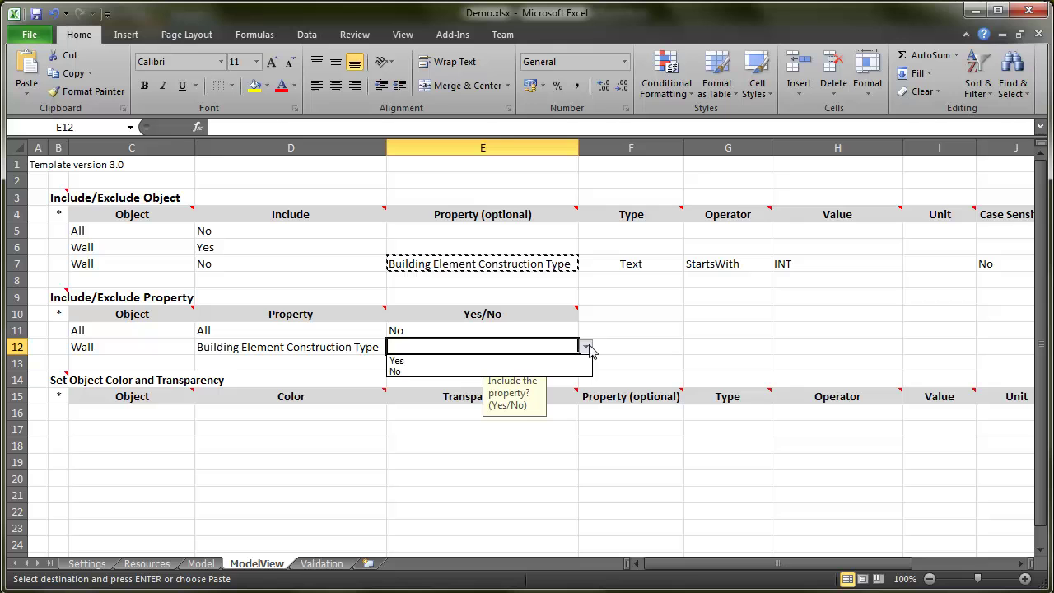
pyautogui.click(512, 361)
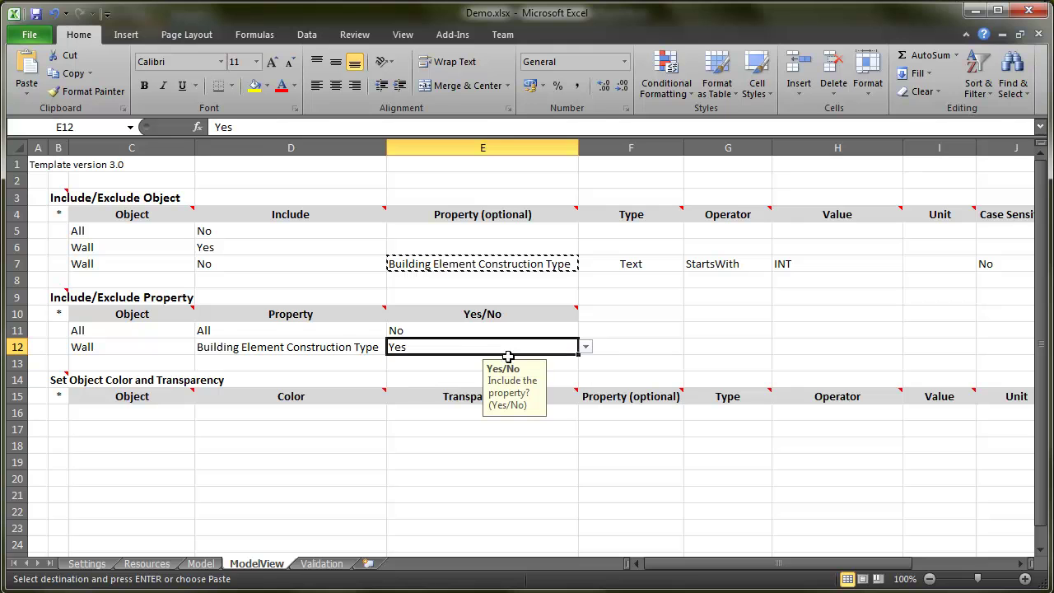
pyautogui.click(405, 365)
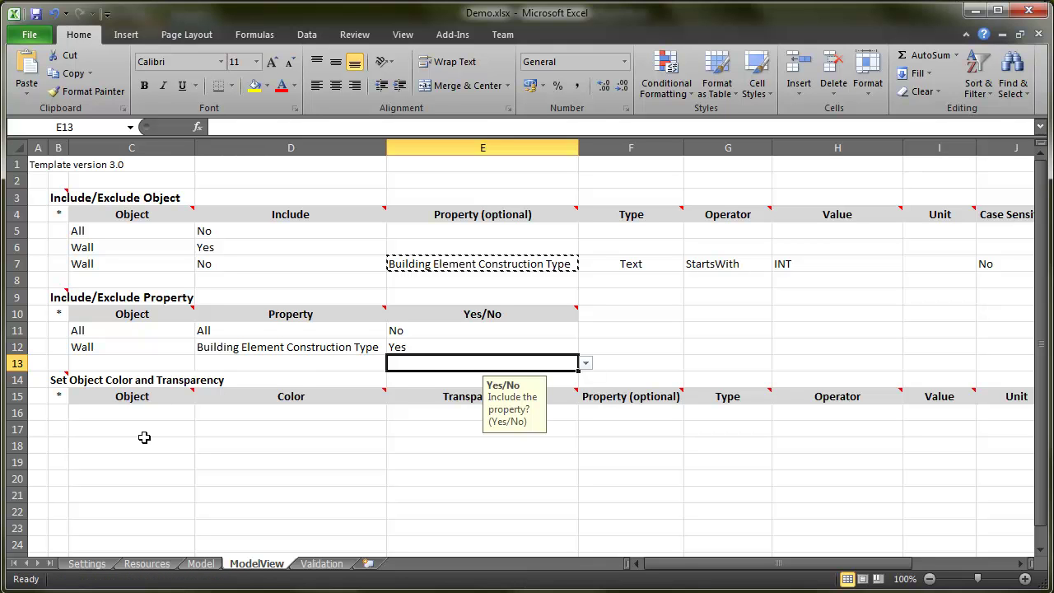
# Save the workbook, apply the Demo project template, and show the included walls in the viewport.
pyautogui.click(36, 14)
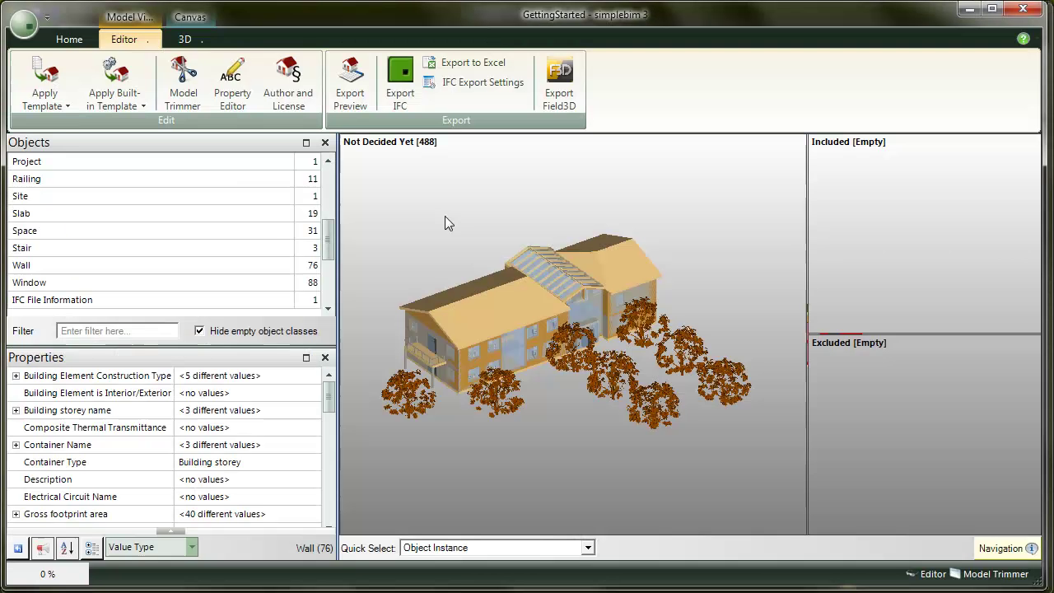
pyautogui.click(43, 106)
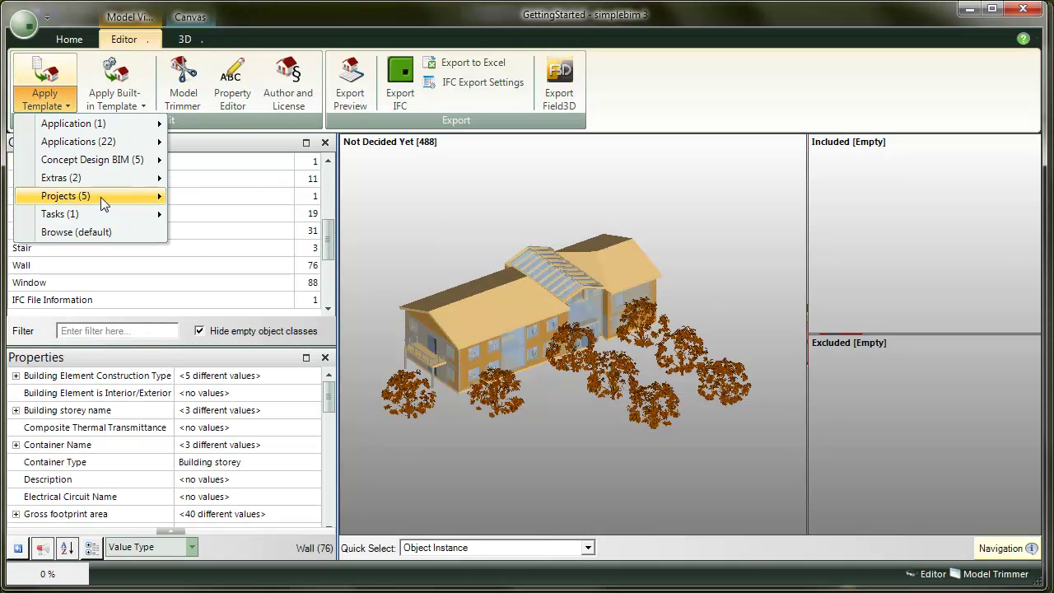
pyautogui.moveTo(100, 197)
pyautogui.click(230, 215)
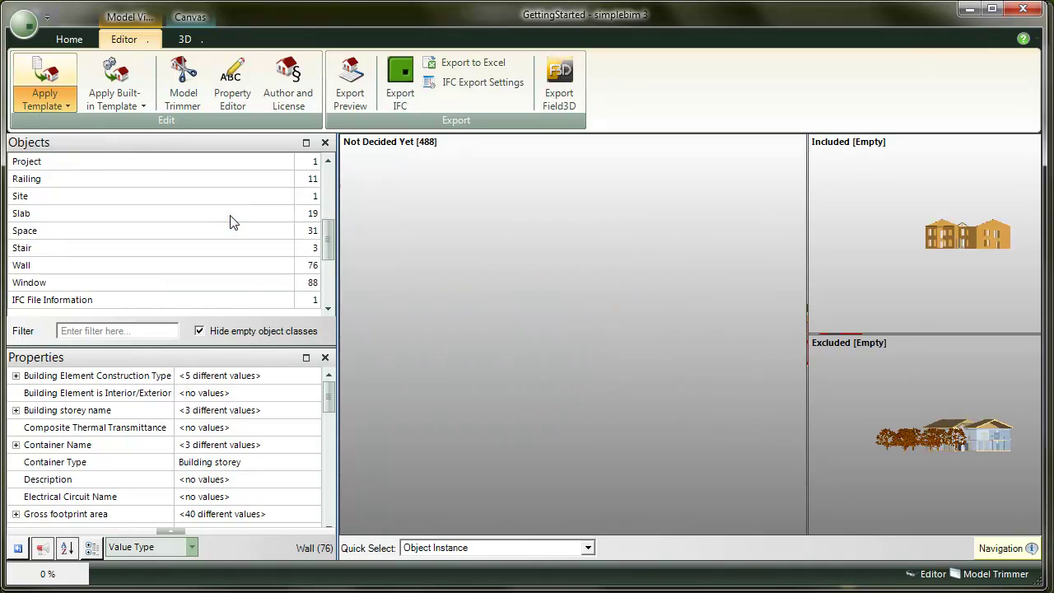
pyautogui.click(853, 248)
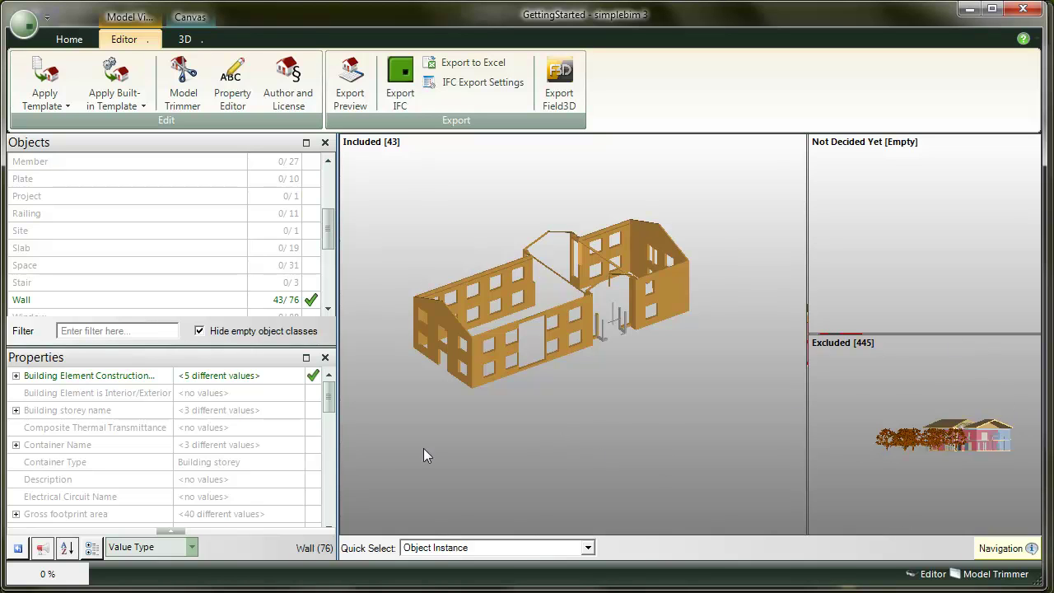
pyautogui.moveTo(329, 401)
pyautogui.mouseDown()
pyautogui.moveTo(333, 495)
pyautogui.moveTo(340, 390)
pyautogui.mouseUp()
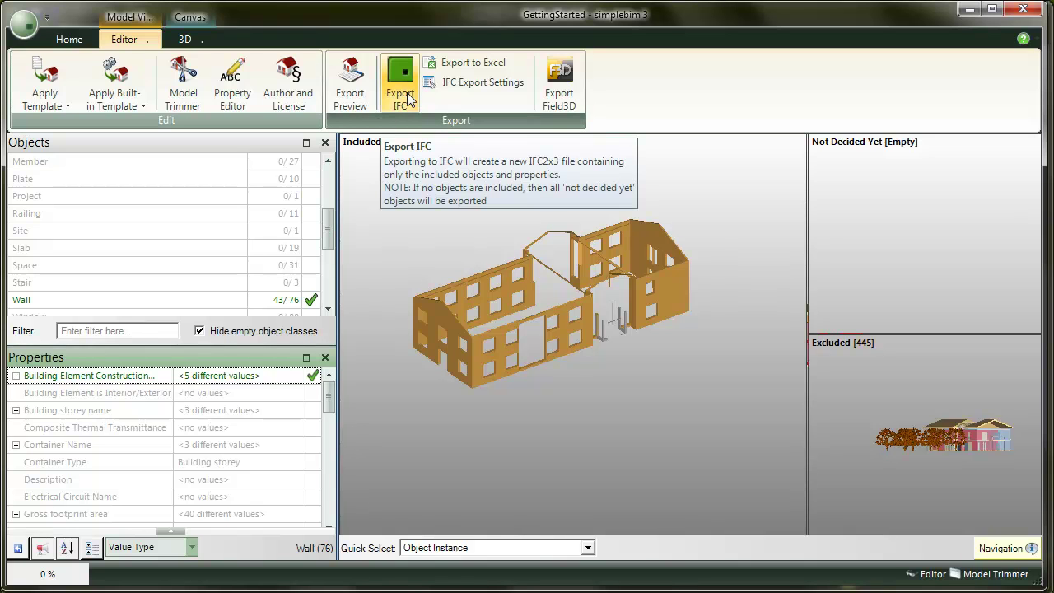
# In Export Preview, check the walls' construction type values (EXT 1 to EXT 3), then deselect.
pyautogui.click(350, 96)
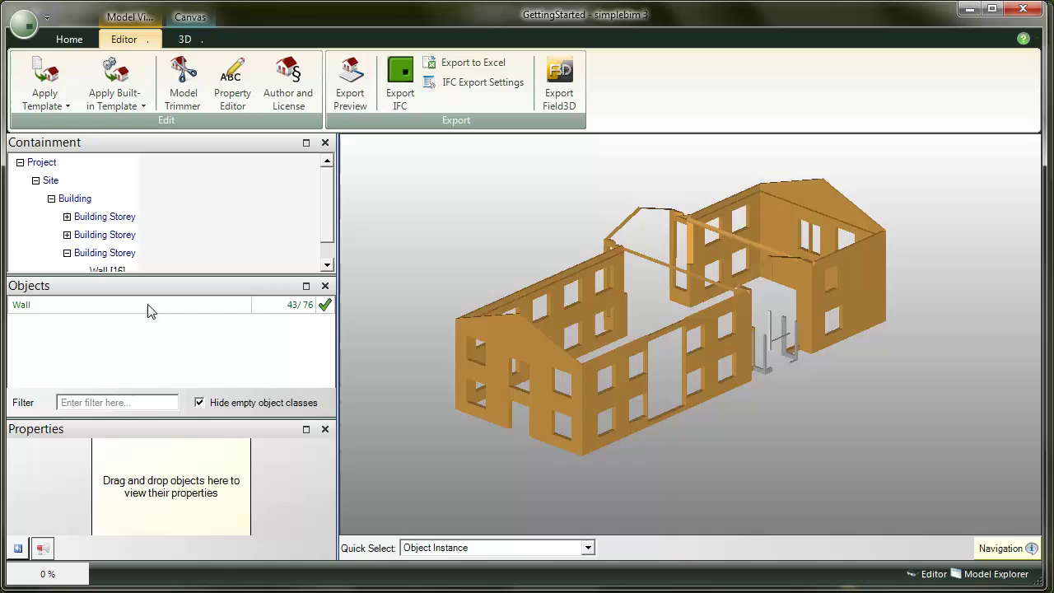
pyautogui.click(150, 307)
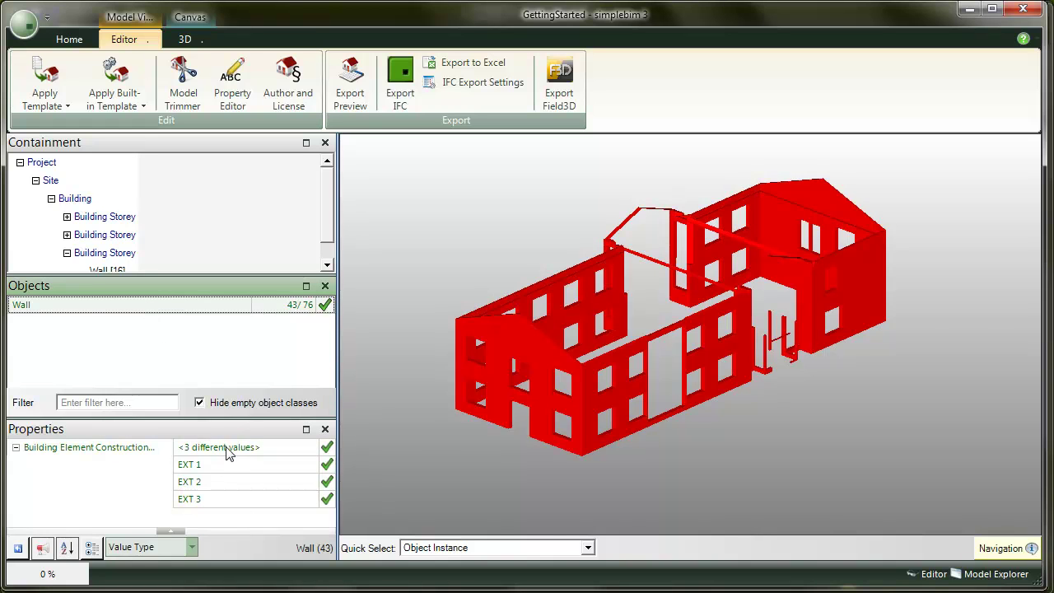
pyautogui.click(432, 456)
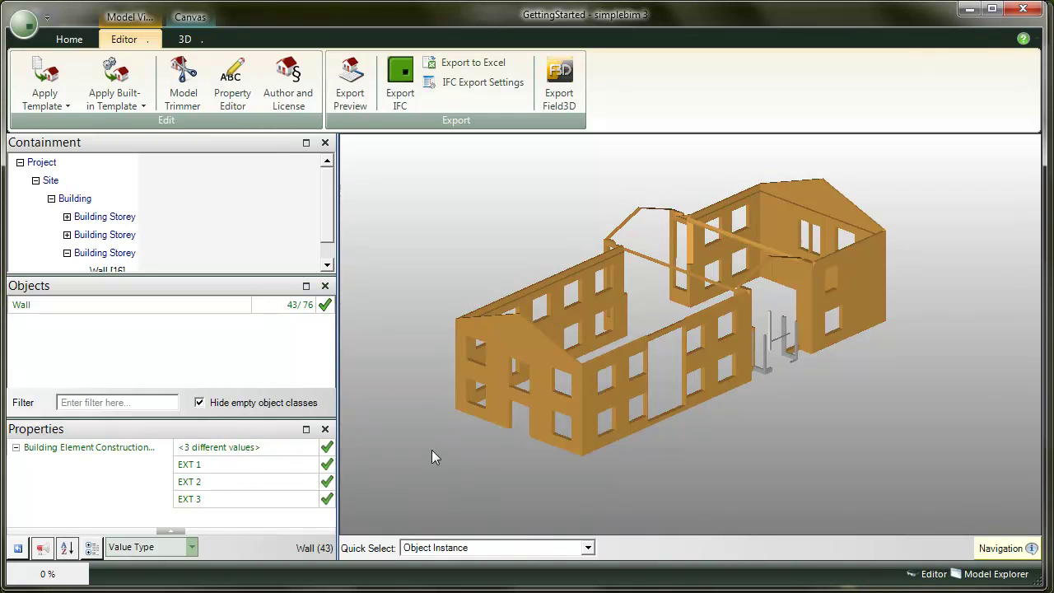